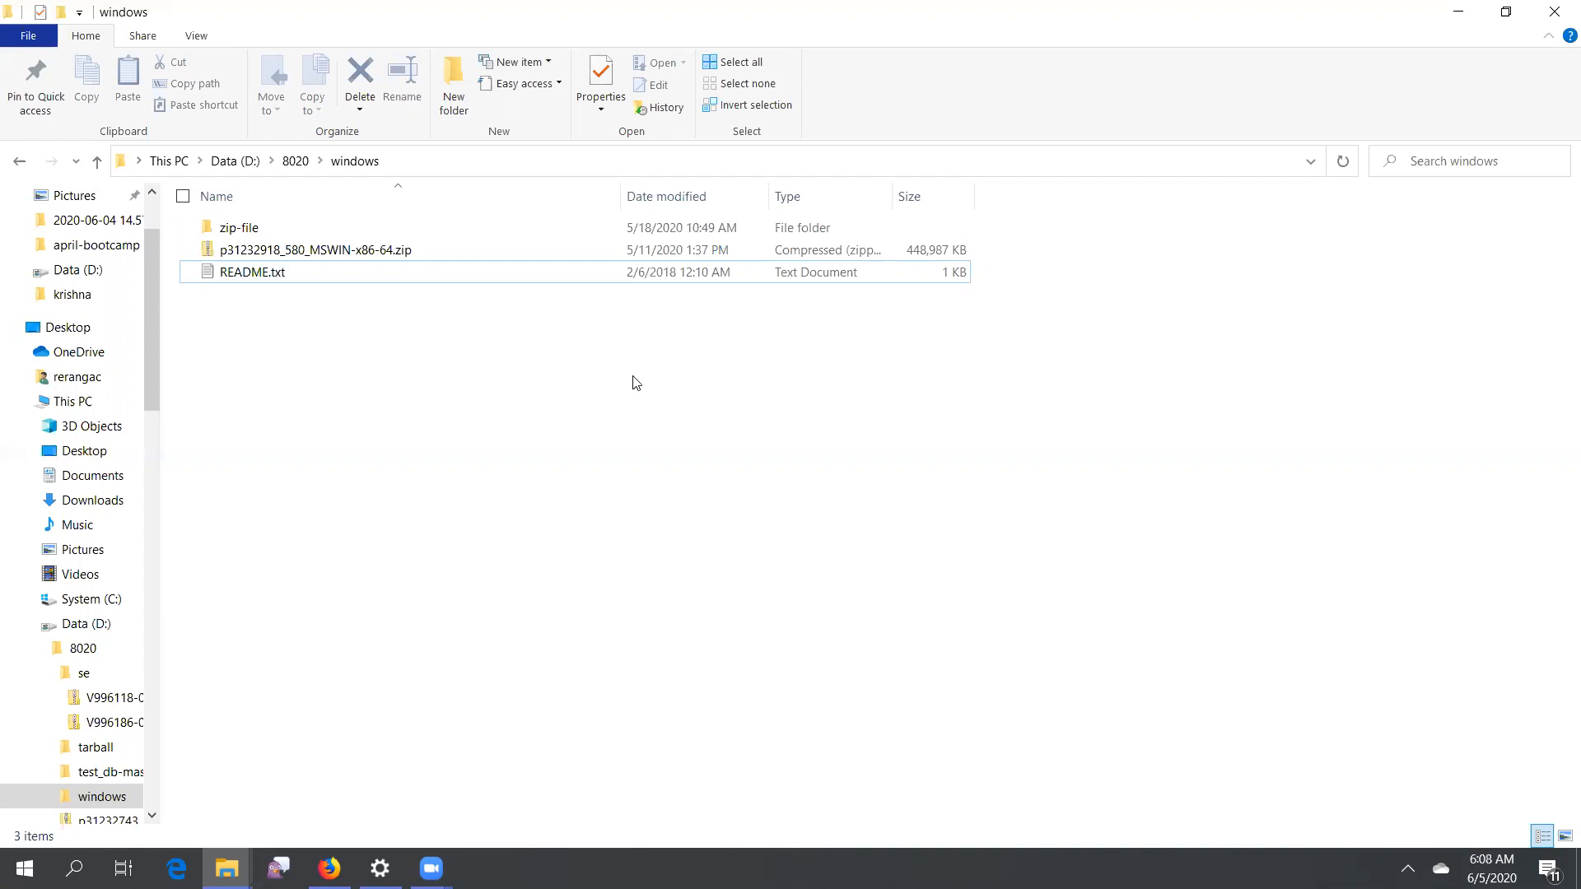
# Extract the p31232918_580_MSWIN-x86-64.zip archive into the current folder with 7-Zip, replacing all existing files
pyautogui.click(375, 252)
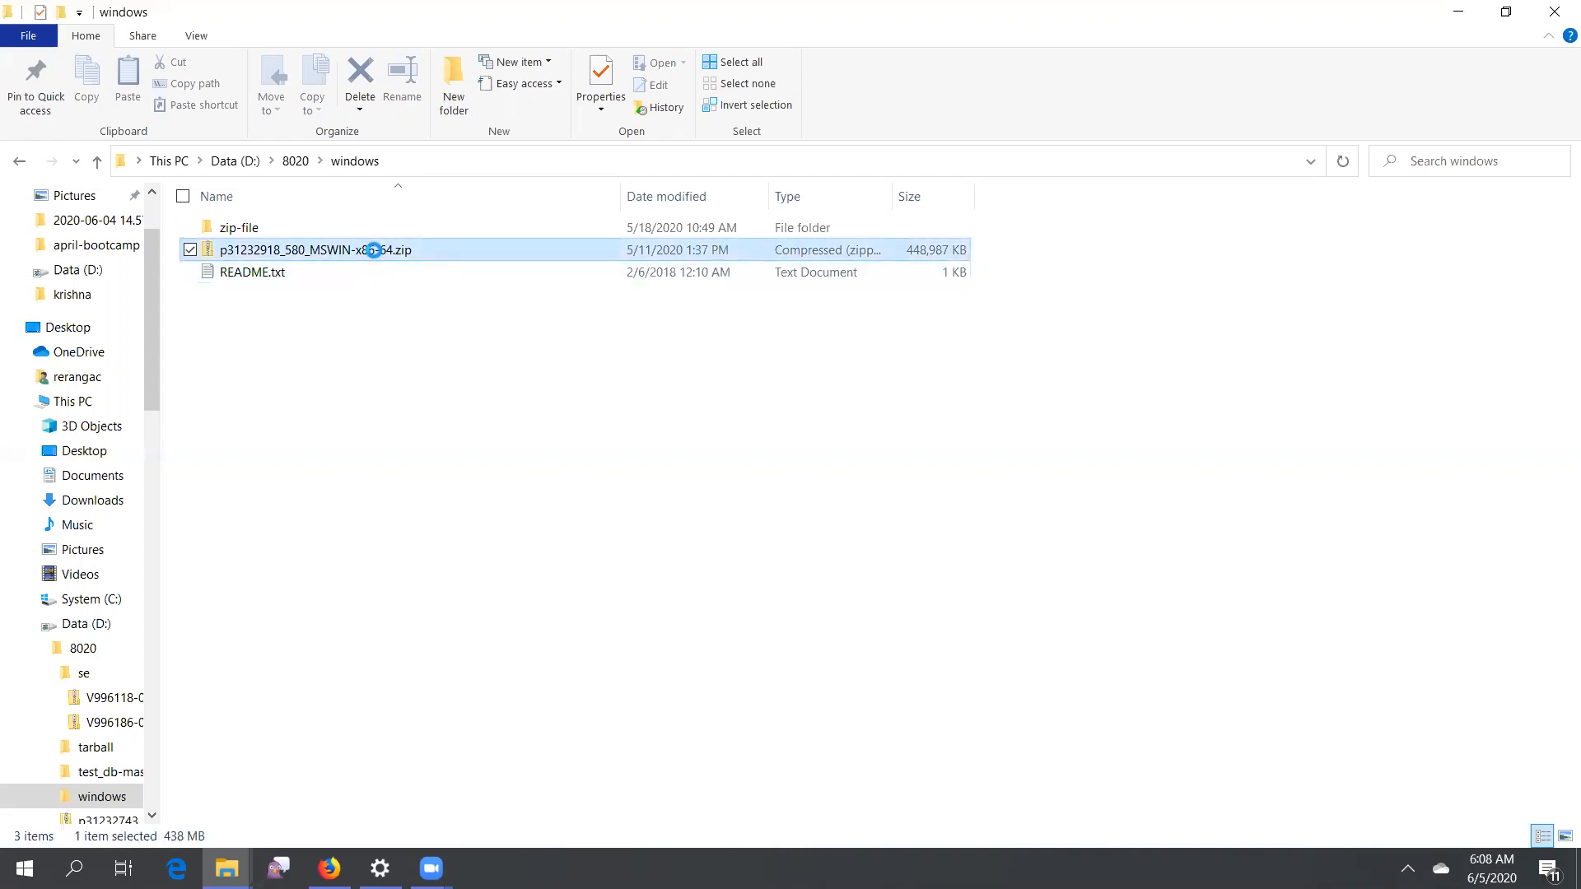
pyautogui.rightClick(375, 252)
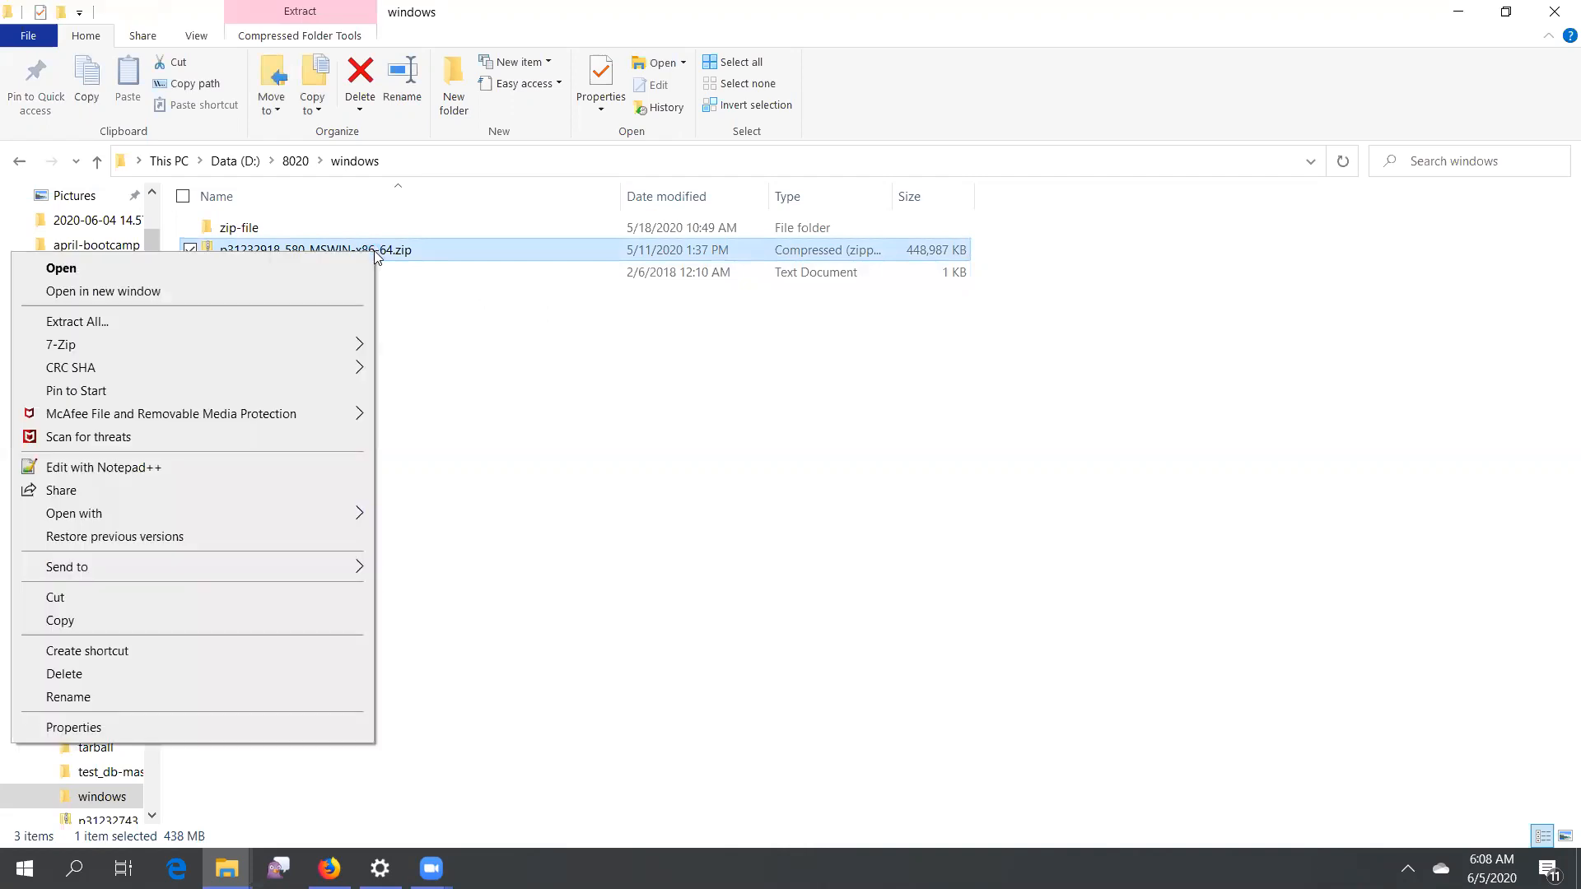
pyautogui.moveTo(359, 345)
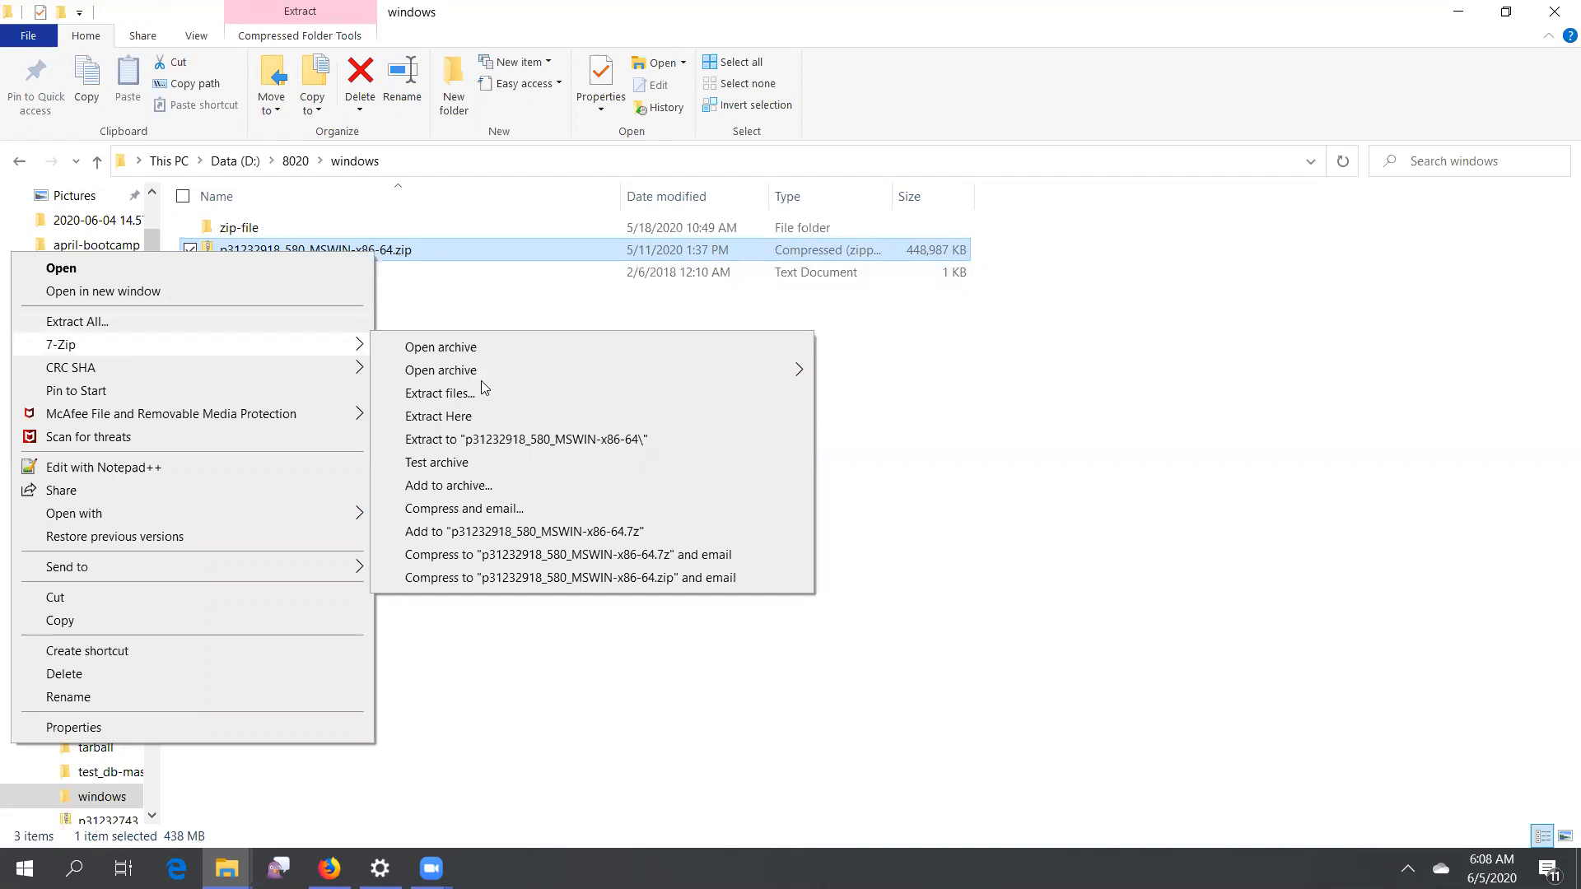
pyautogui.click(483, 416)
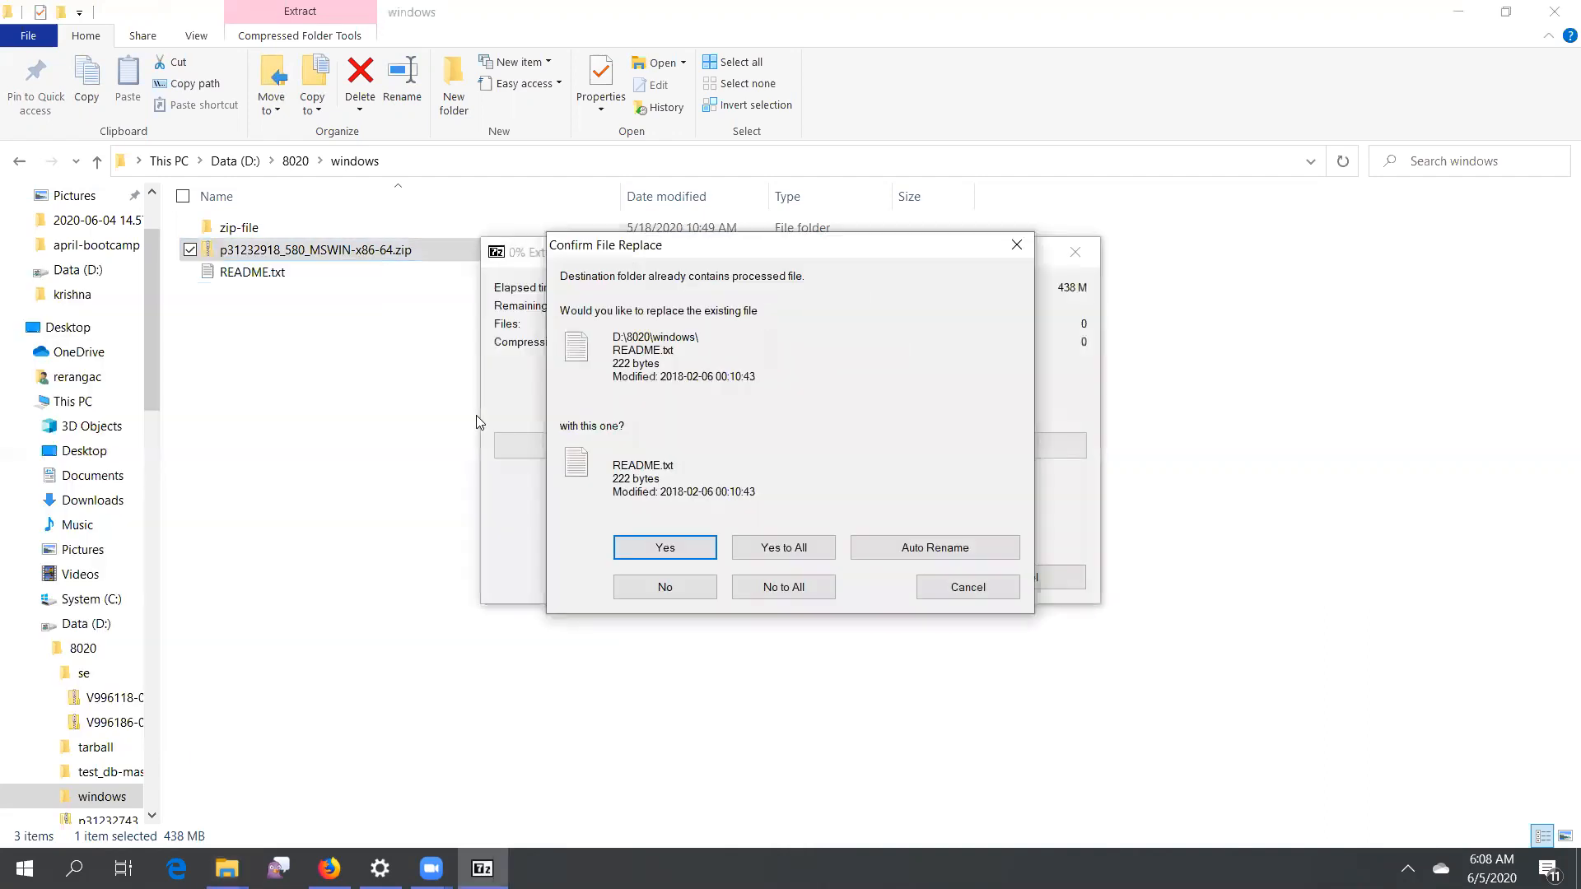
pyautogui.click(789, 544)
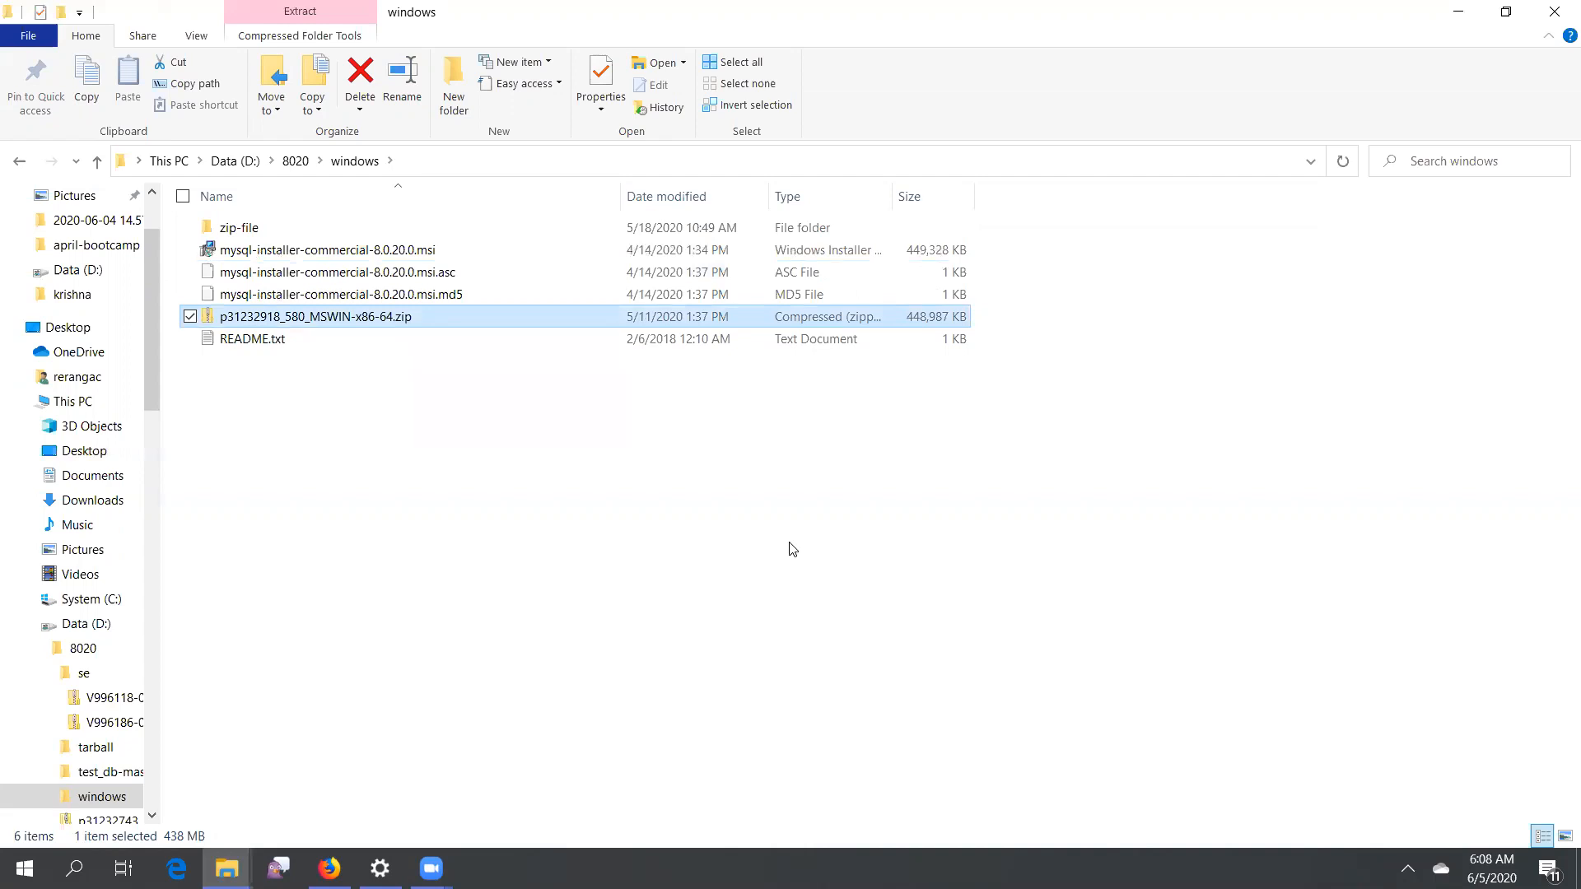
# Launch the mysql-installer-commercial-8.0.20.0.msi installer and decline My Oracle Support authentication
pyautogui.doubleClick(393, 254)
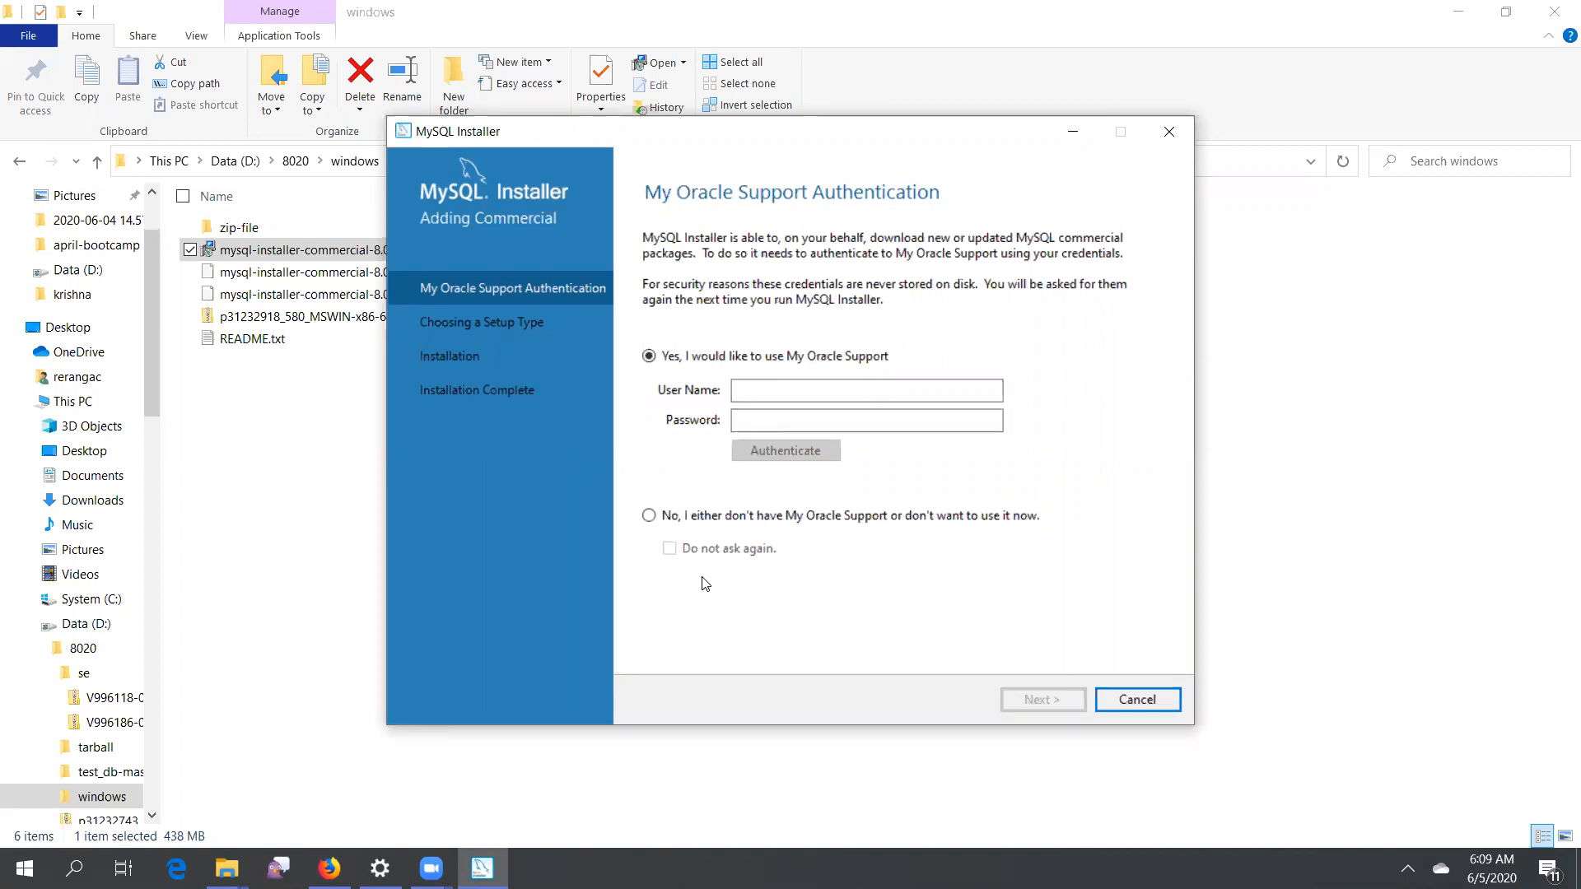
pyautogui.click(649, 516)
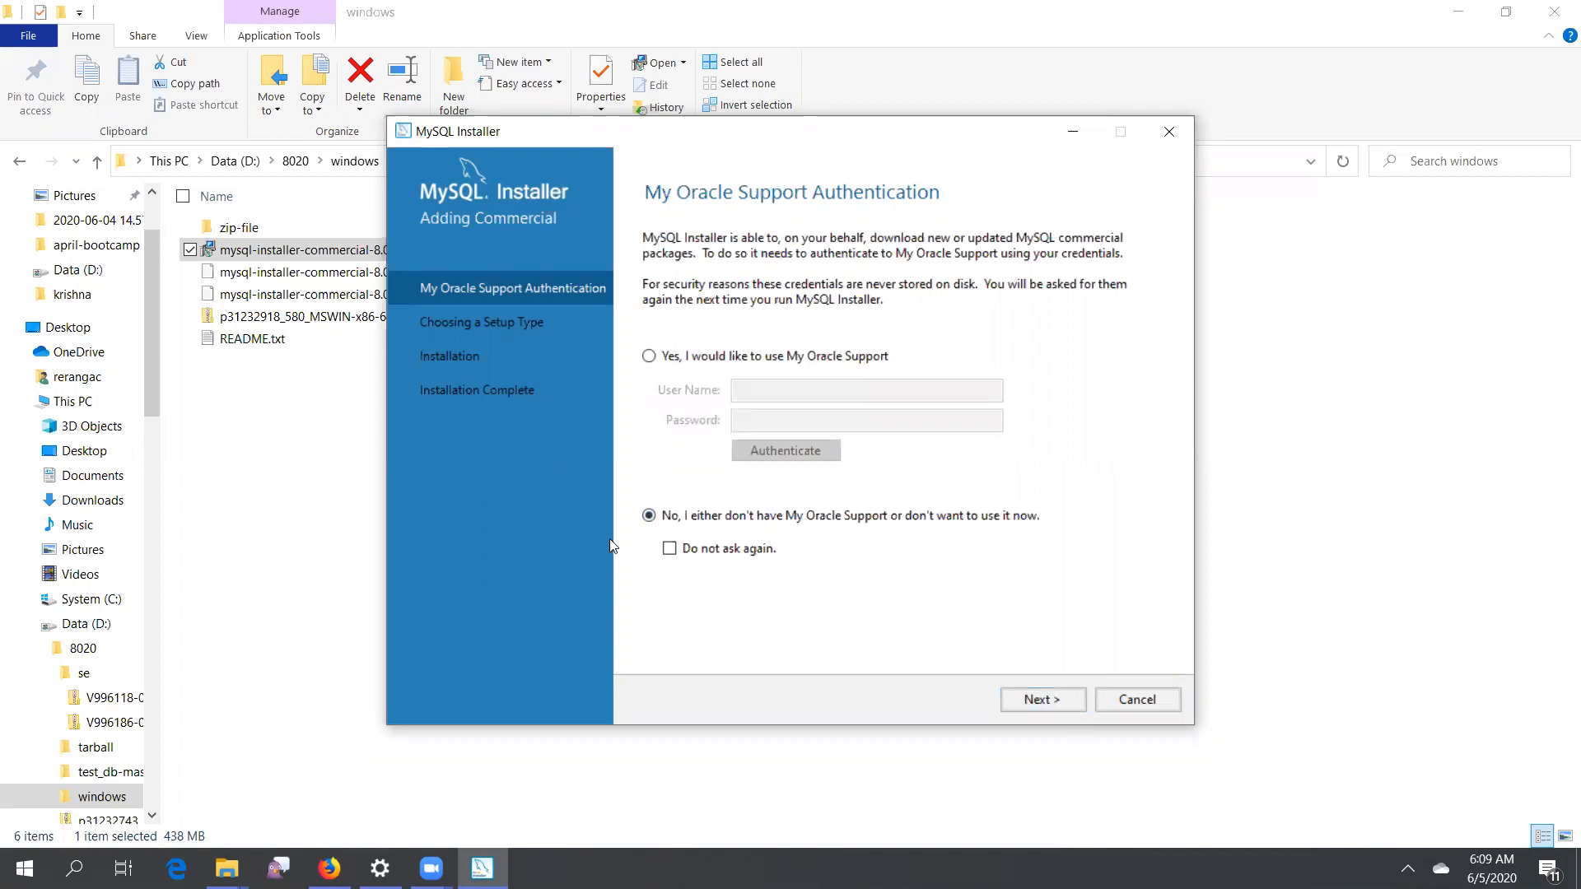
pyautogui.click(1055, 703)
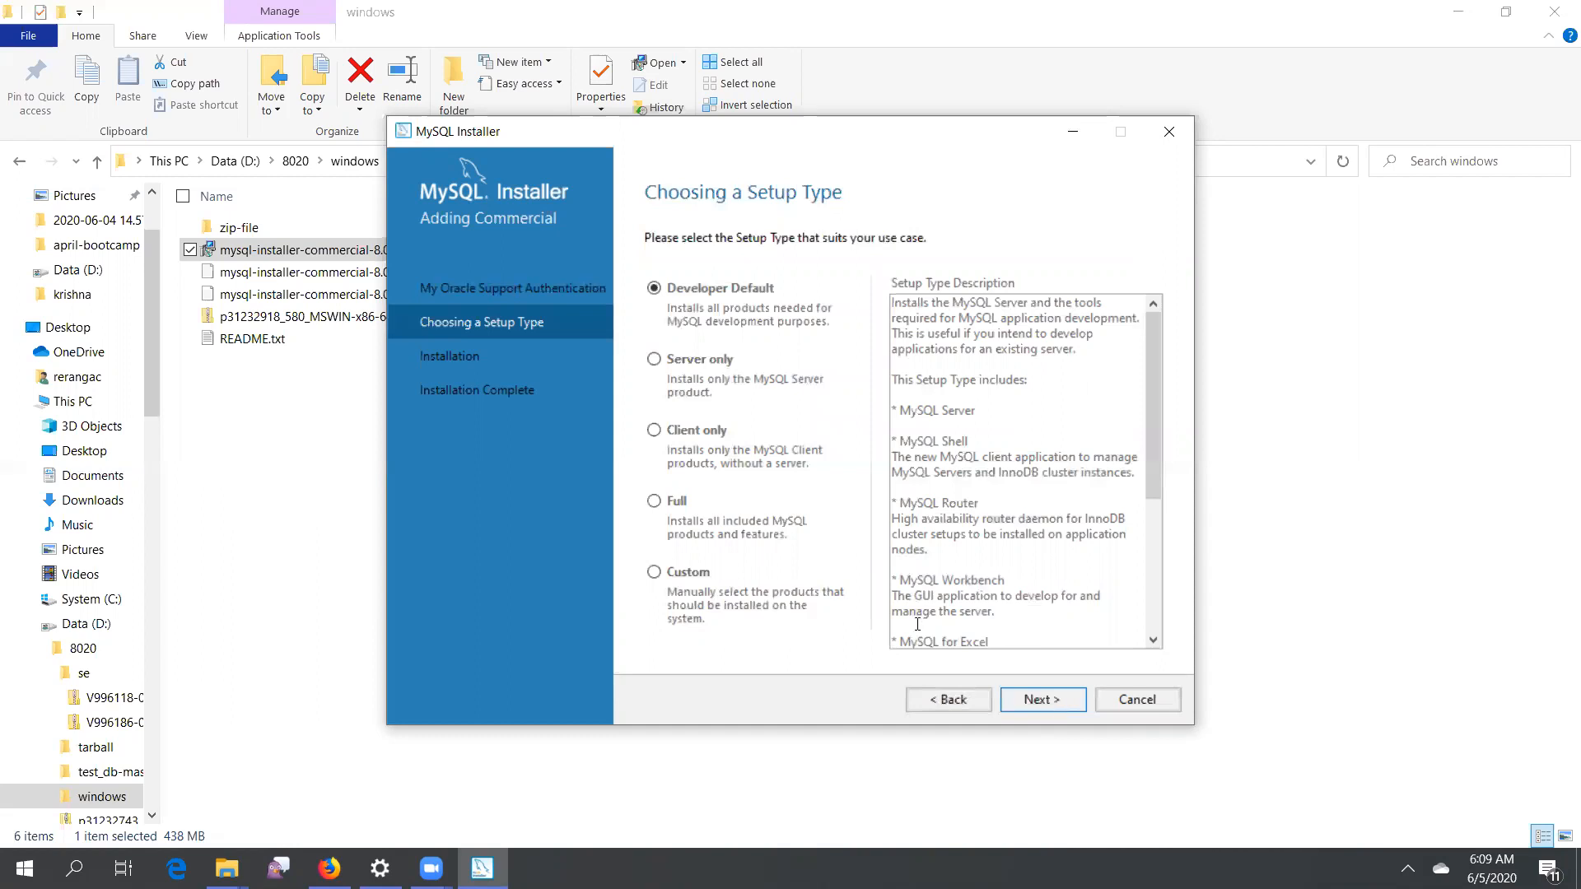
# Choose the Full setup type and proceed
pyautogui.click(655, 502)
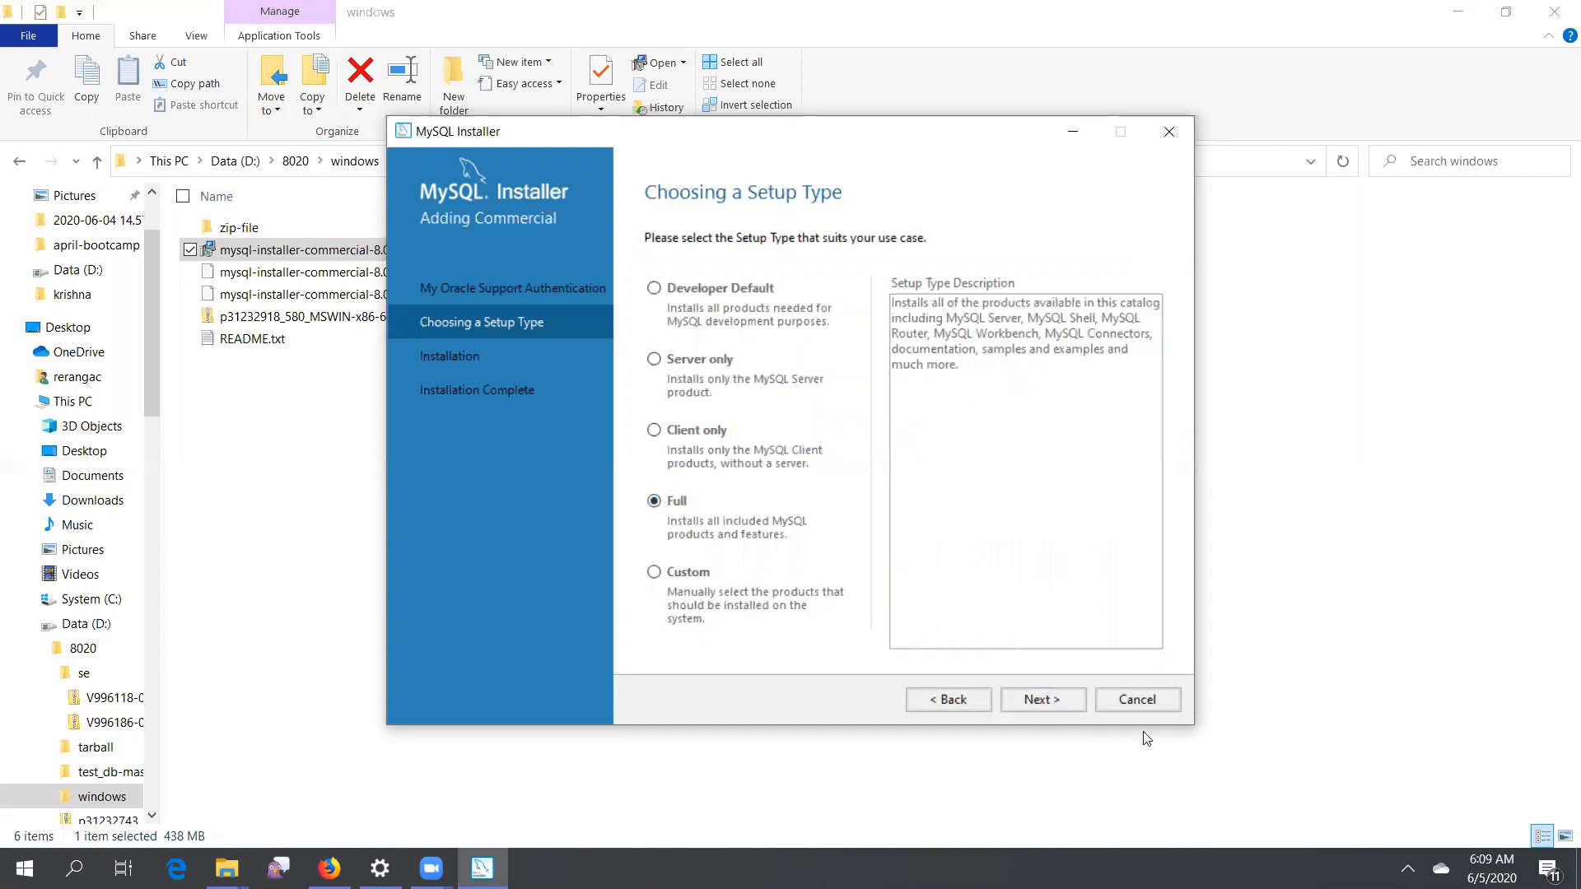
pyautogui.click(1042, 700)
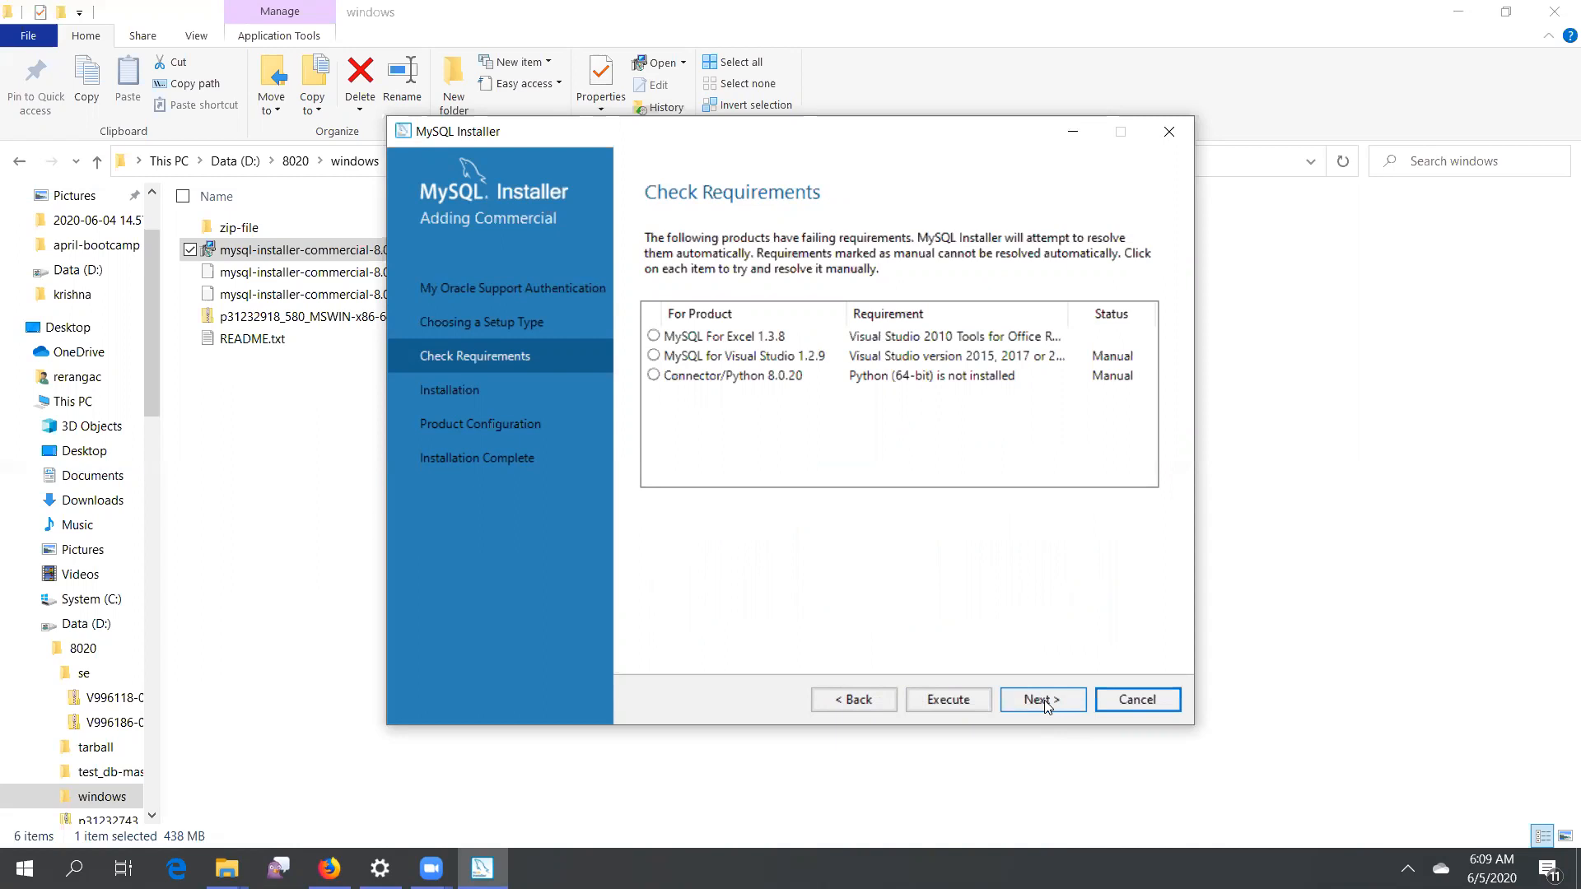
# Continue past the unsatisfied product requirements and install all listed MySQL products
pyautogui.click(1042, 700)
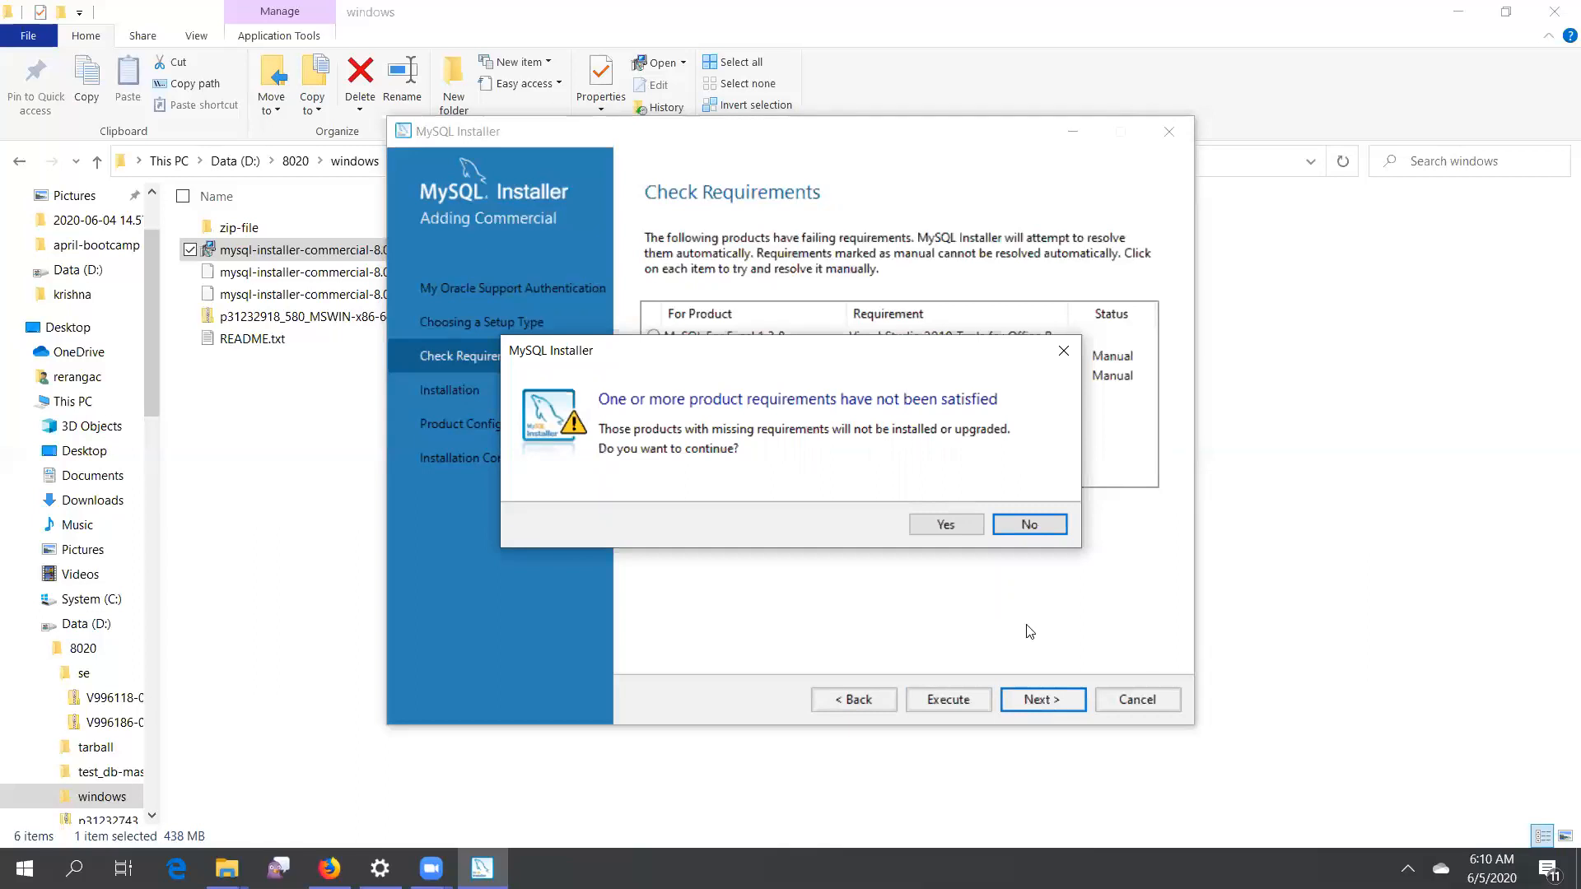
pyautogui.click(951, 527)
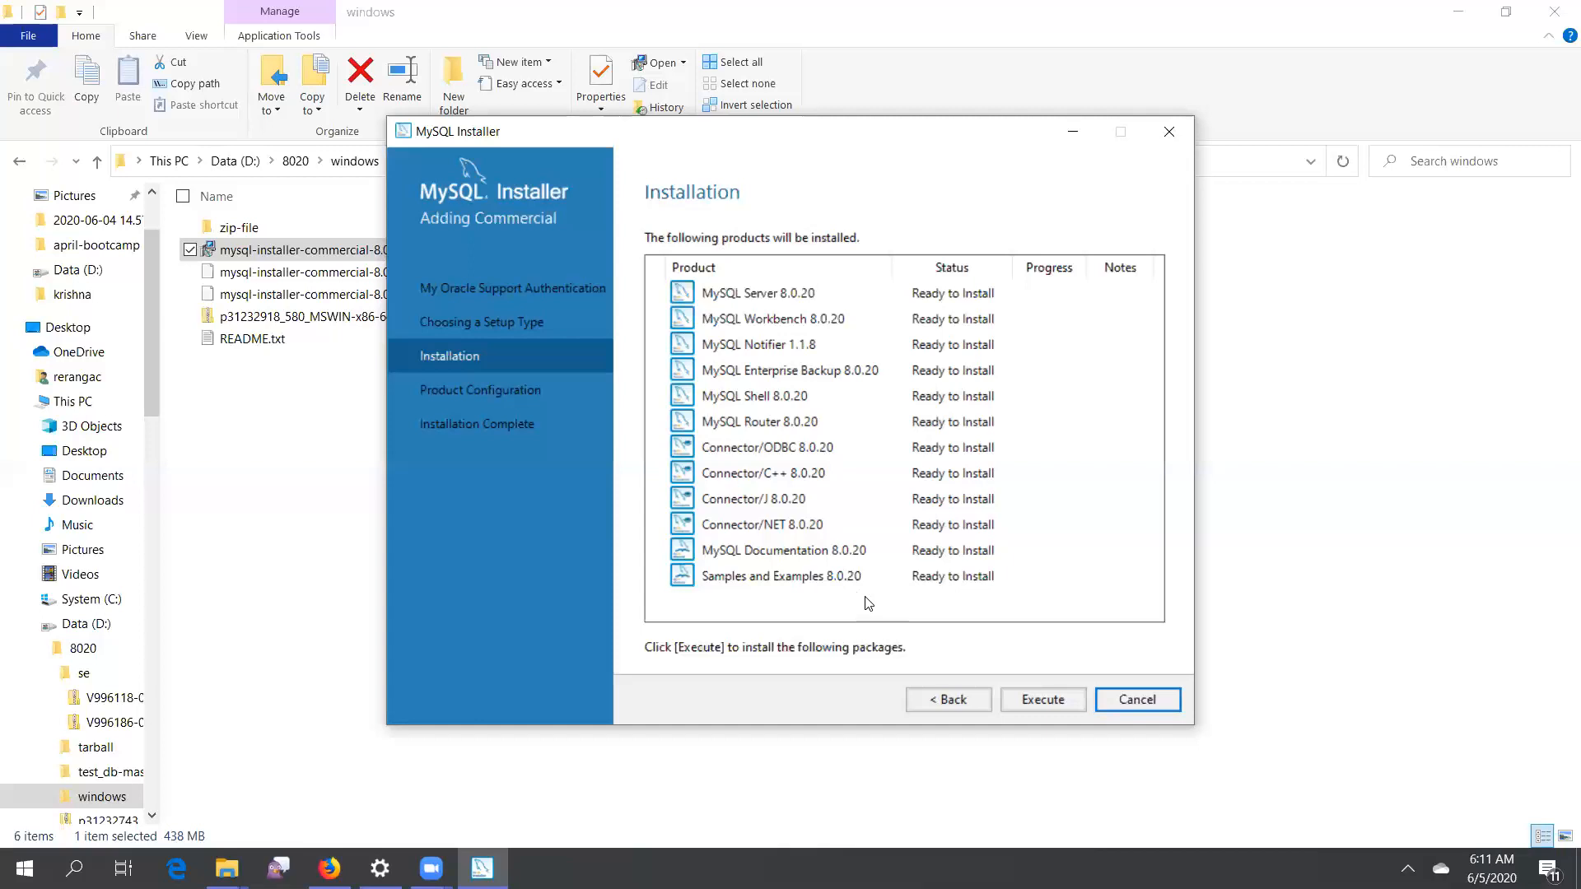
pyautogui.click(1049, 703)
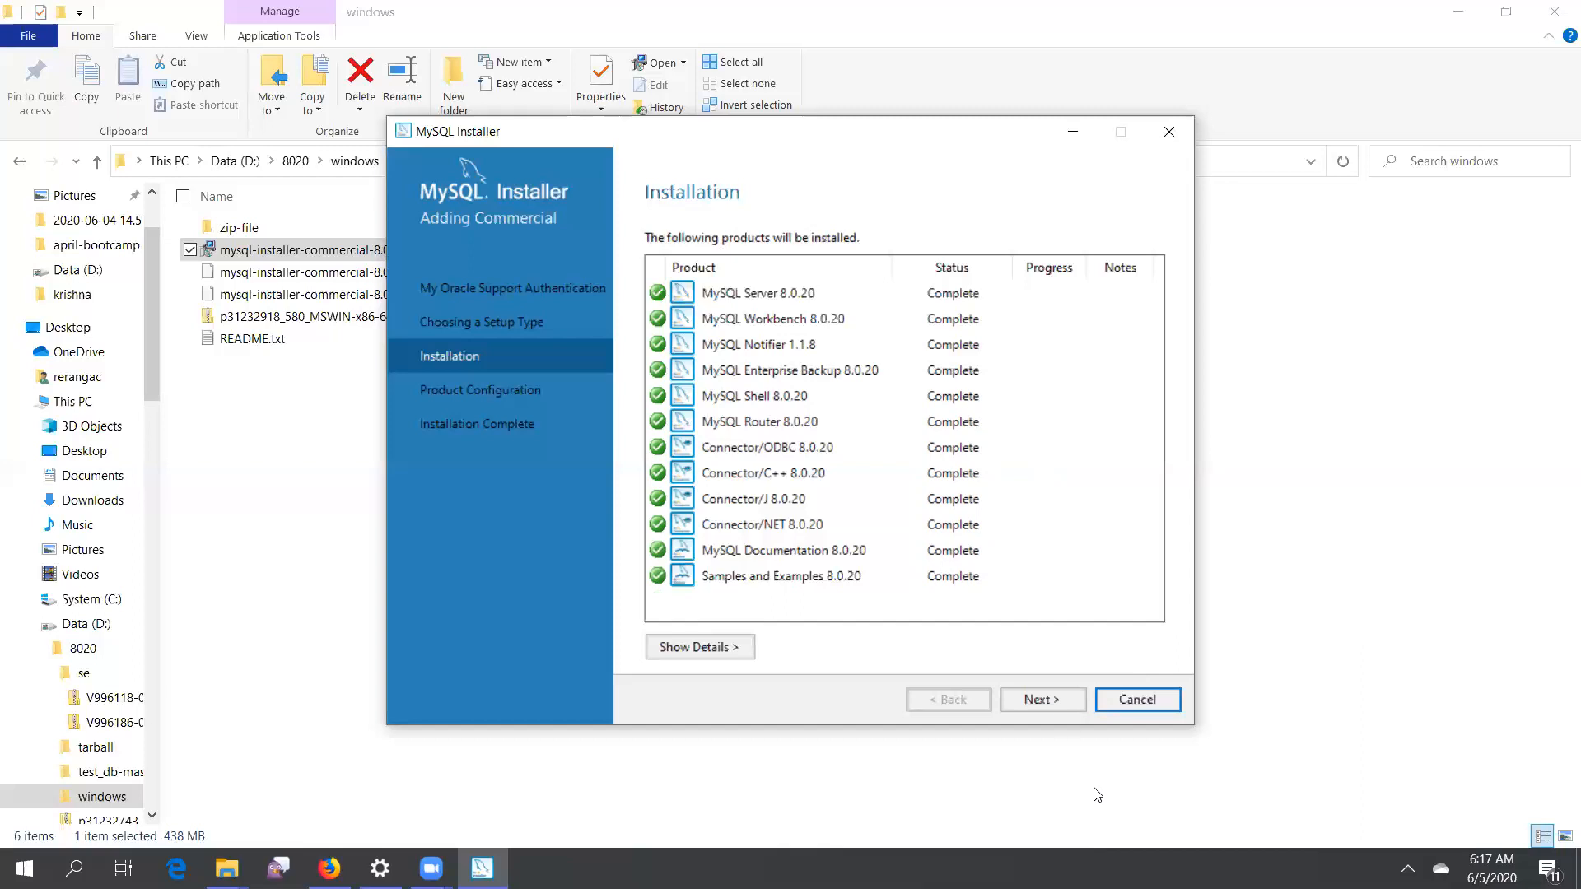
pyautogui.click(1043, 700)
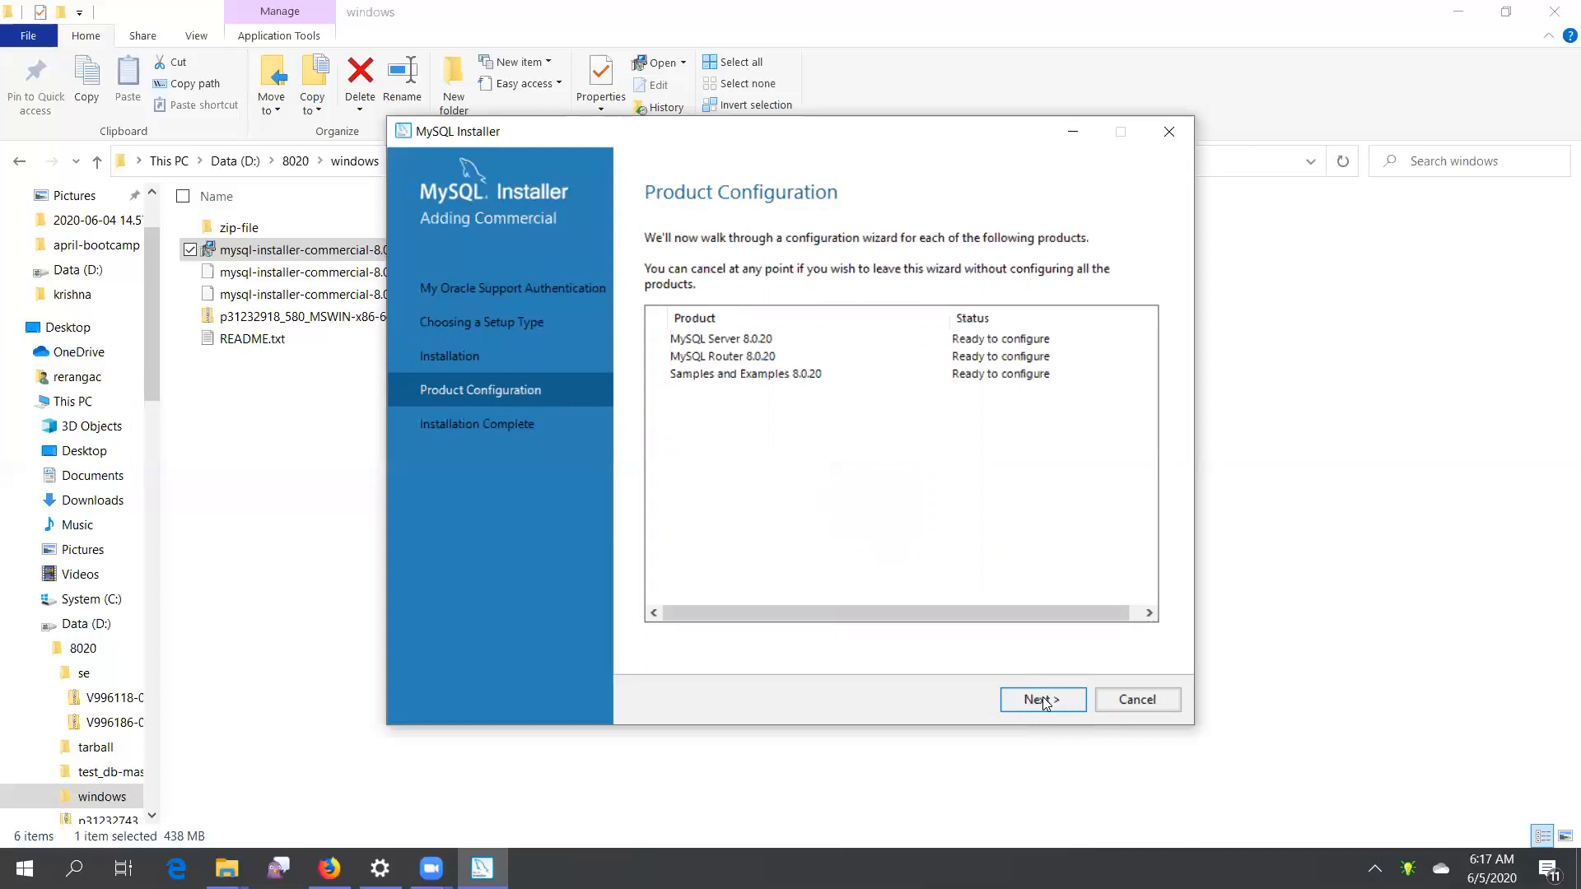
# Start product configuration and keep the Standalone MySQL Server / Classic MySQL Replication option
pyautogui.click(1042, 700)
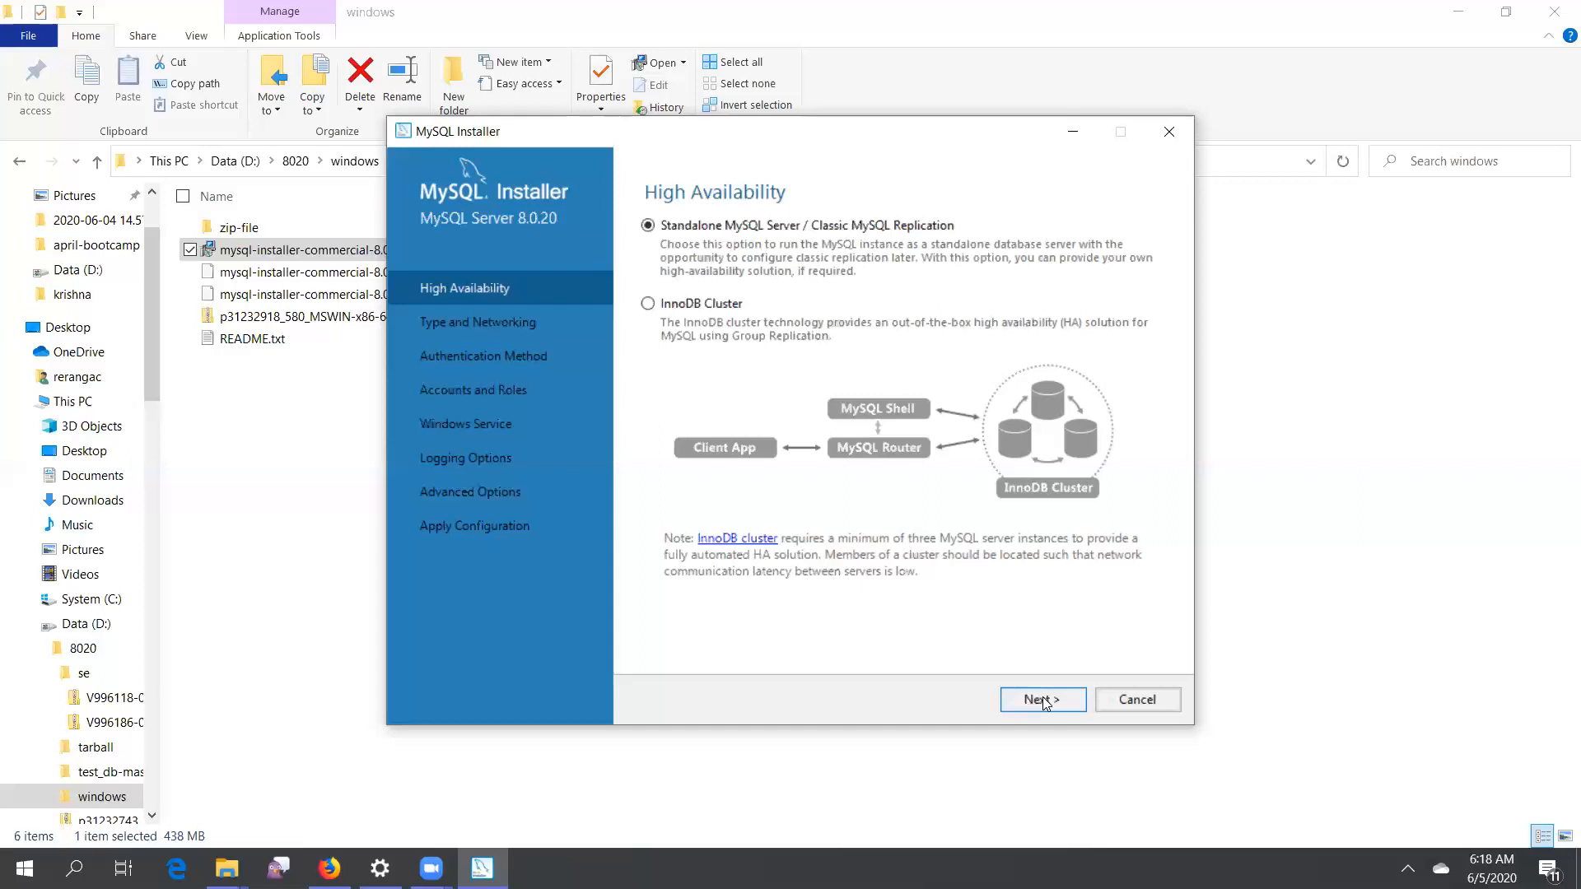
pyautogui.click(1043, 701)
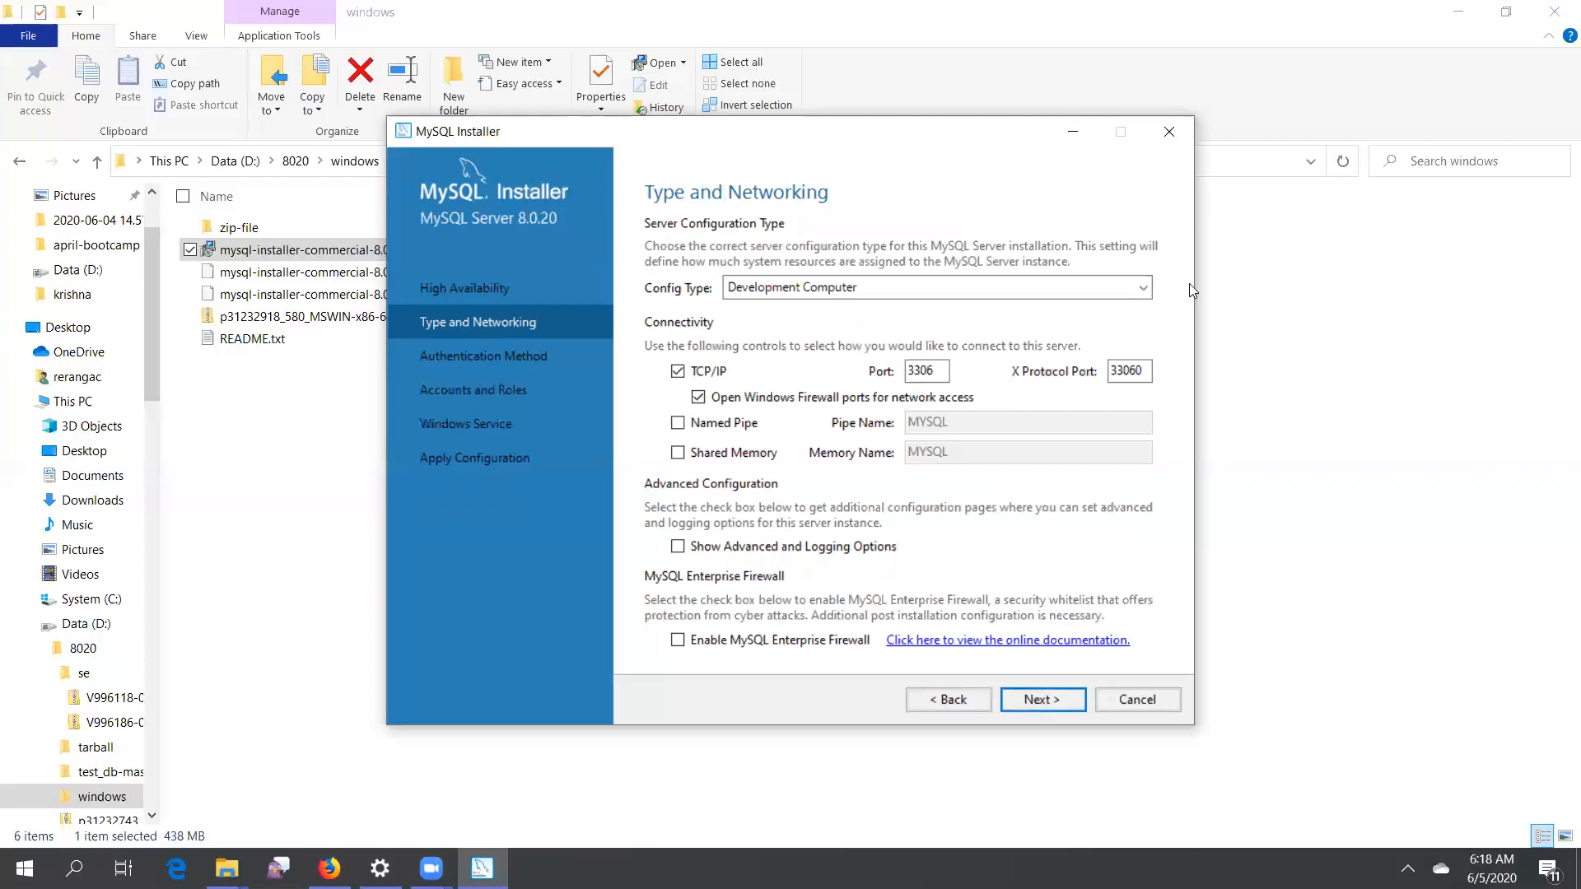
# Set the config type to Server Computer, enable MySQL Enterprise Firewall, and proceed
pyautogui.click(1143, 288)
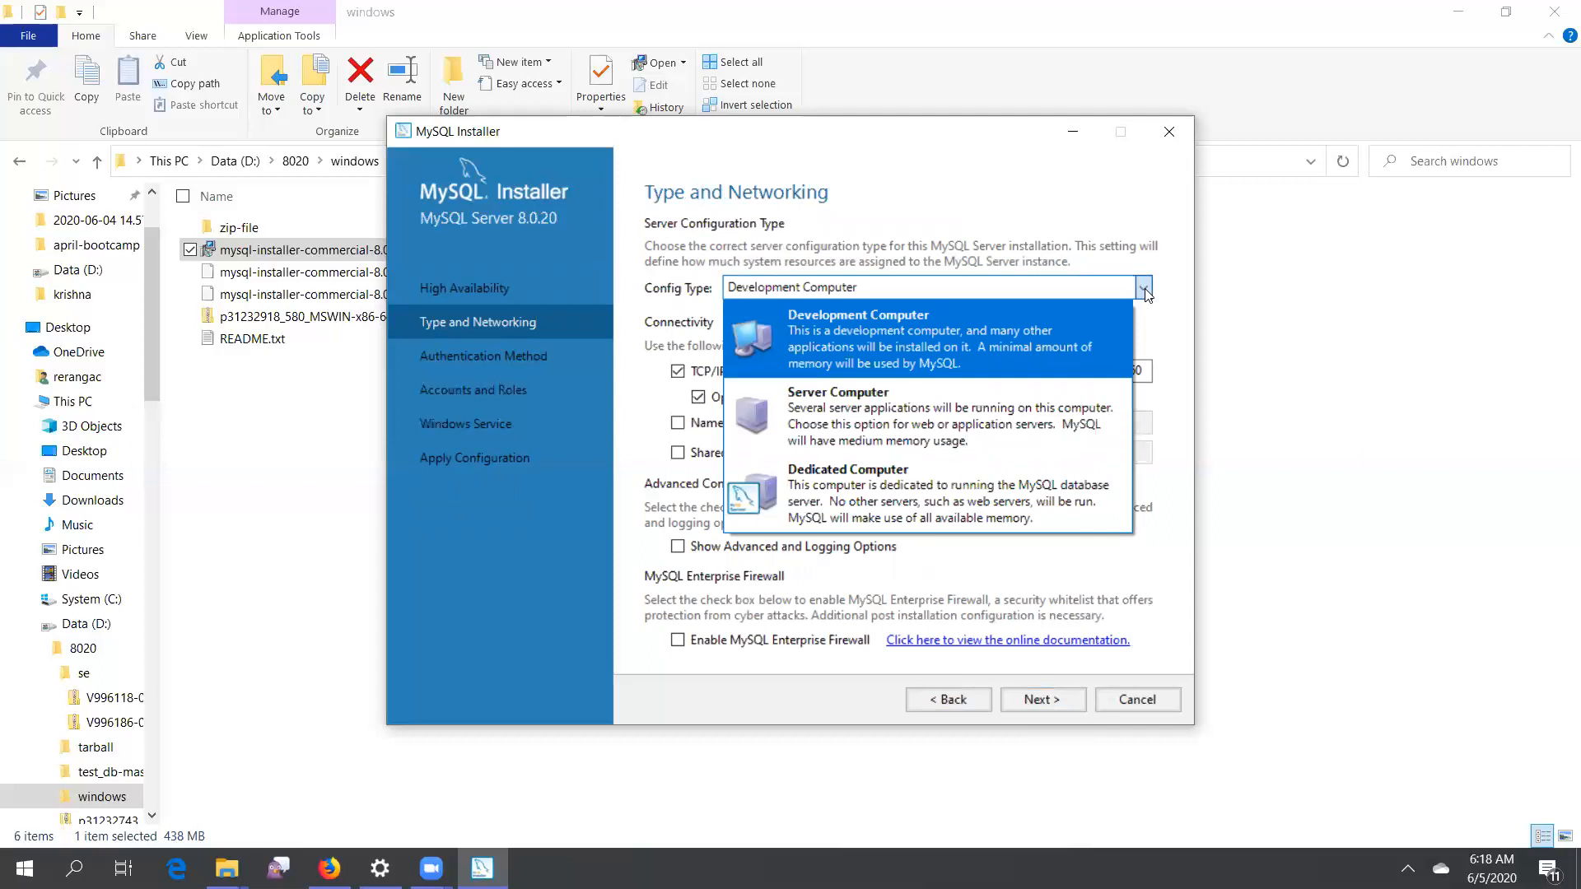
pyautogui.click(1062, 416)
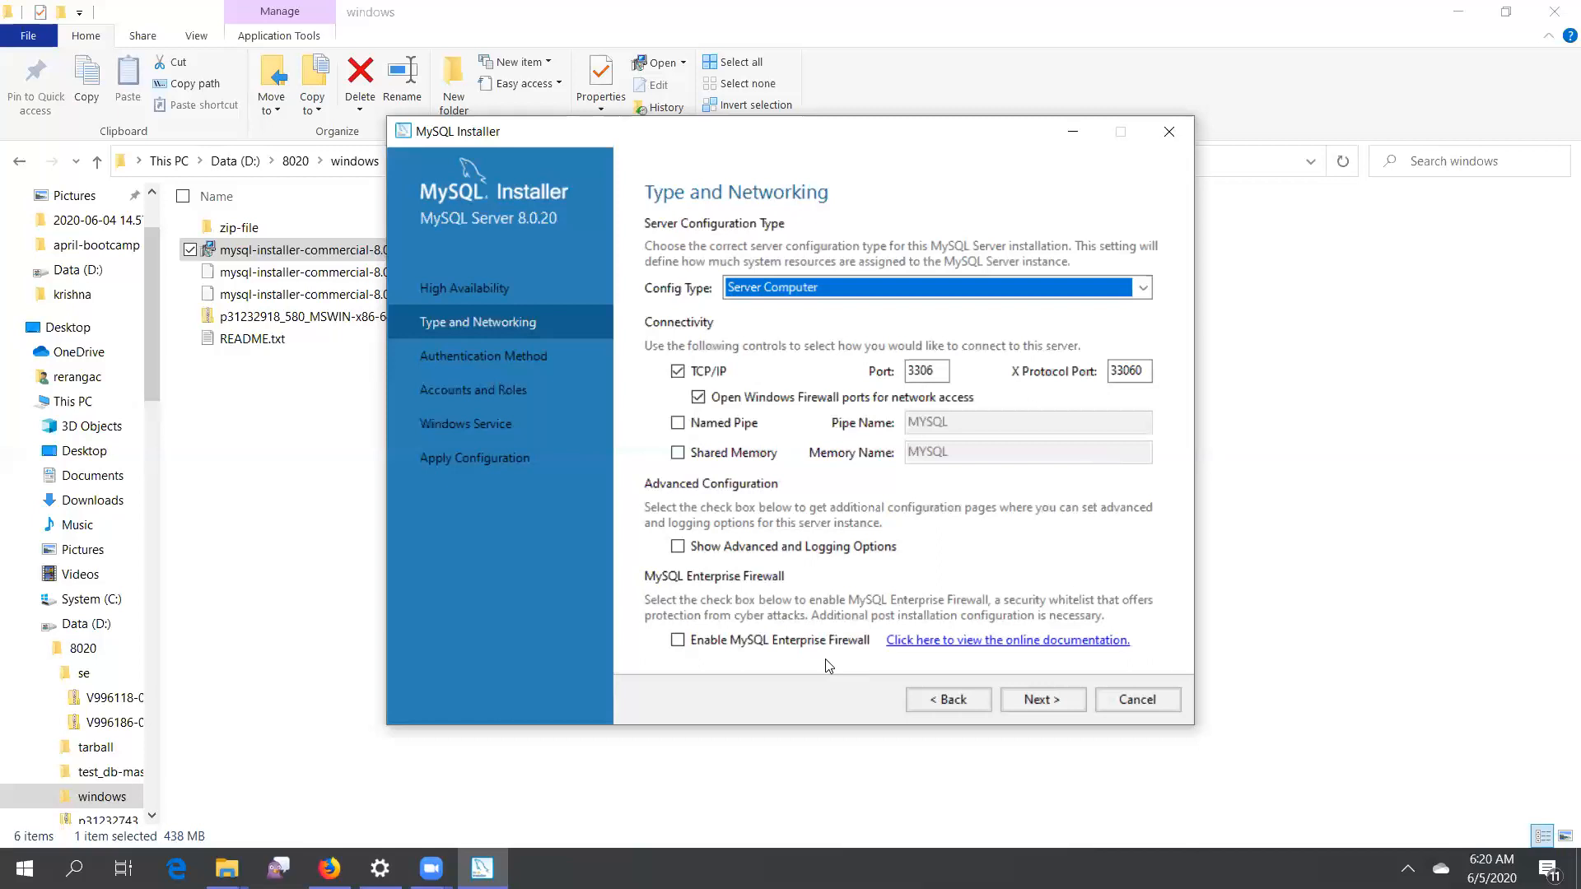
pyautogui.click(677, 641)
pyautogui.click(677, 642)
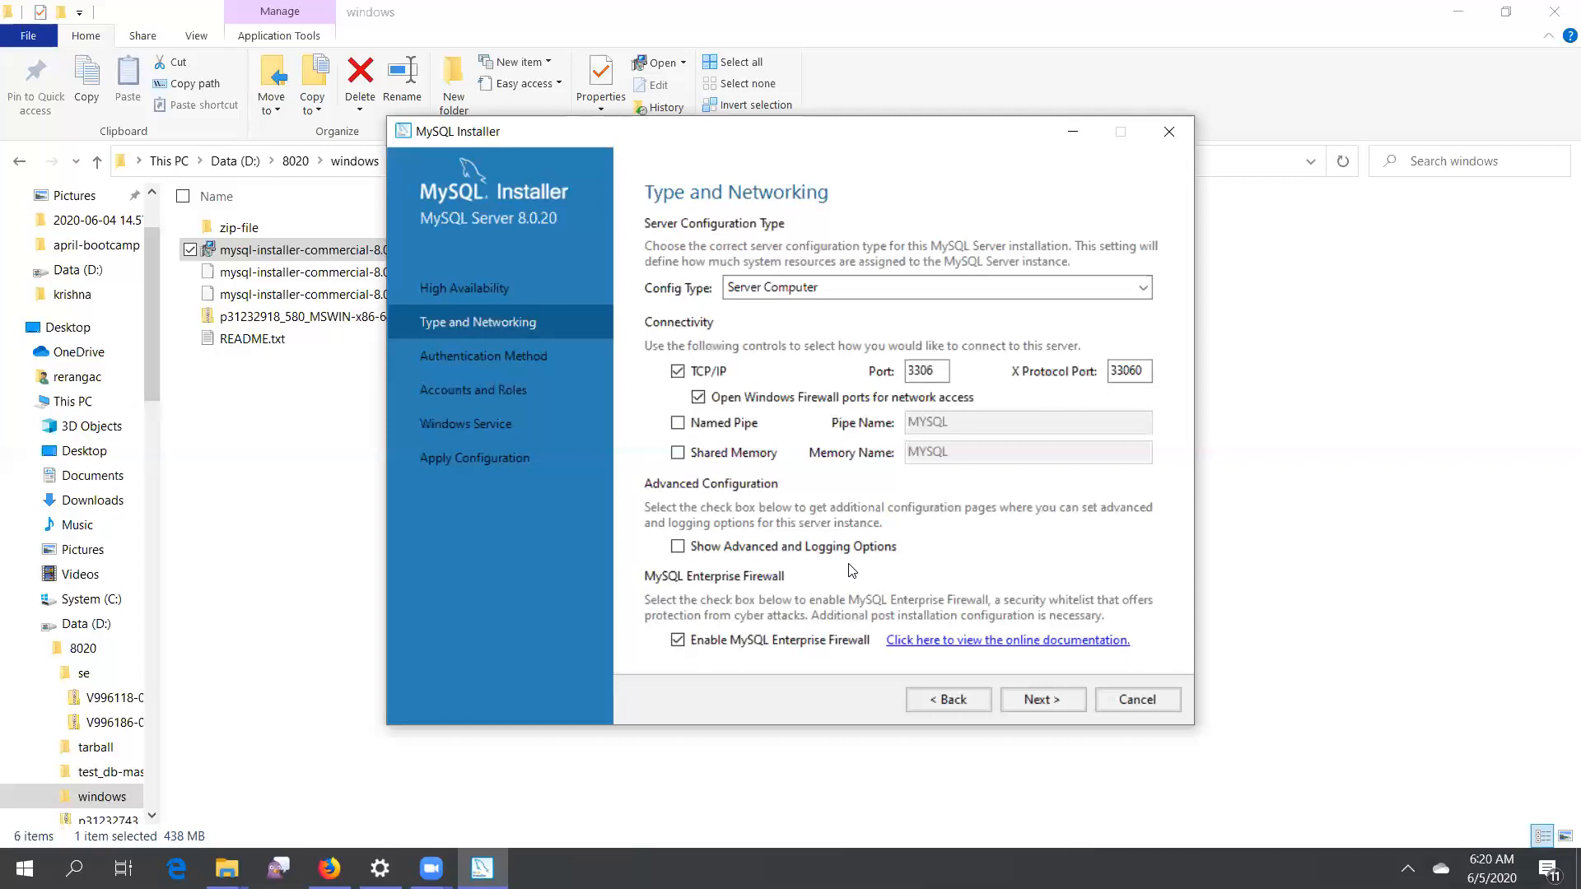
pyautogui.click(1041, 700)
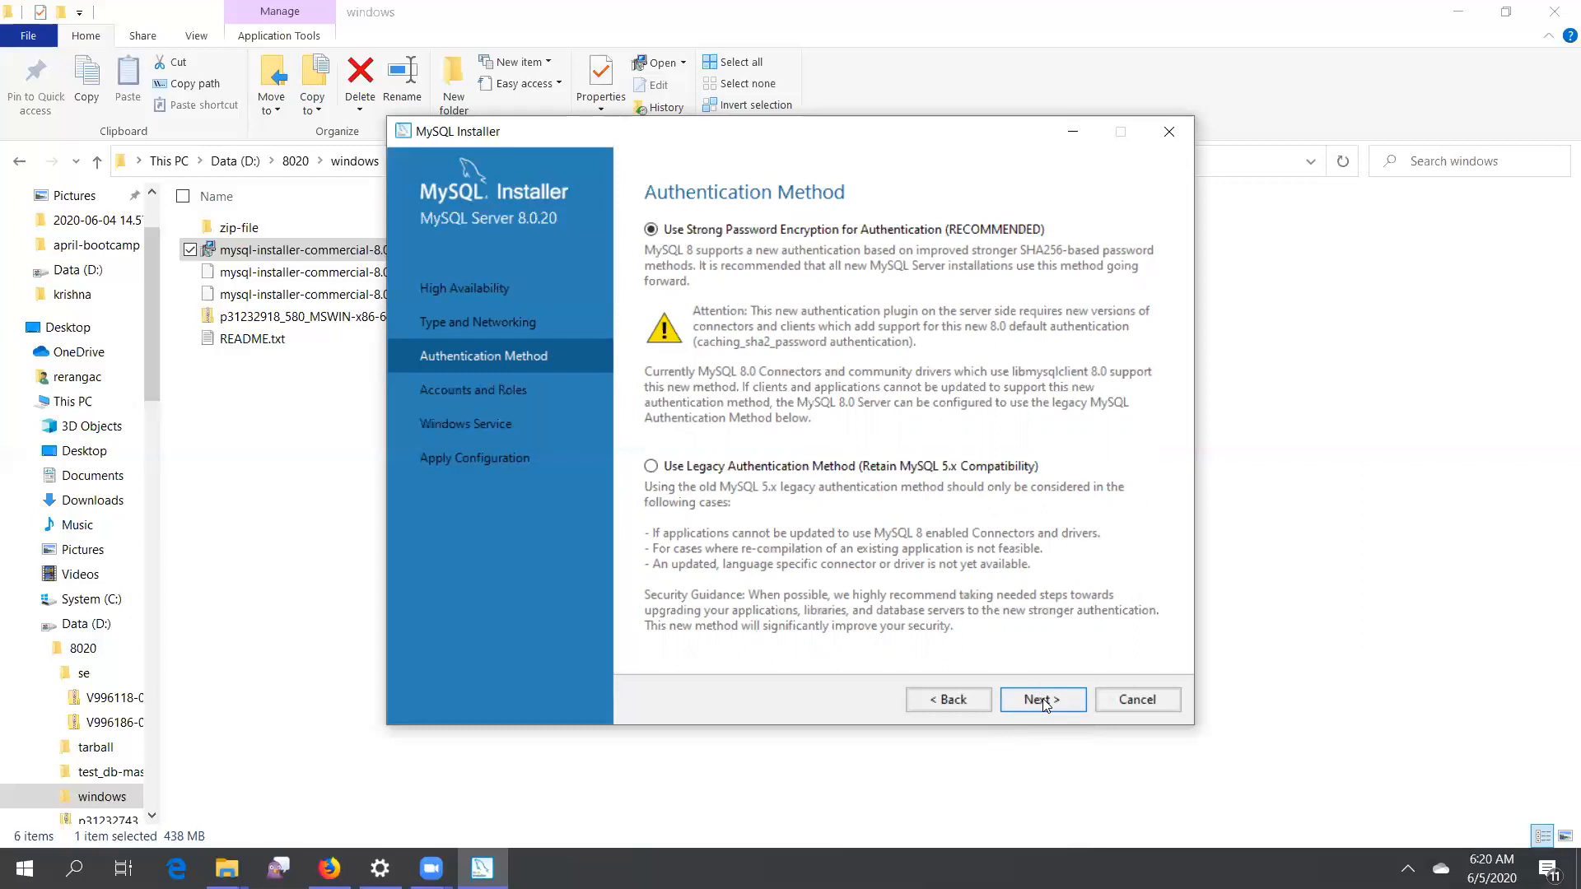
# Keep strong password encryption, then enter and repeat the MySQL root account password
pyautogui.click(1042, 700)
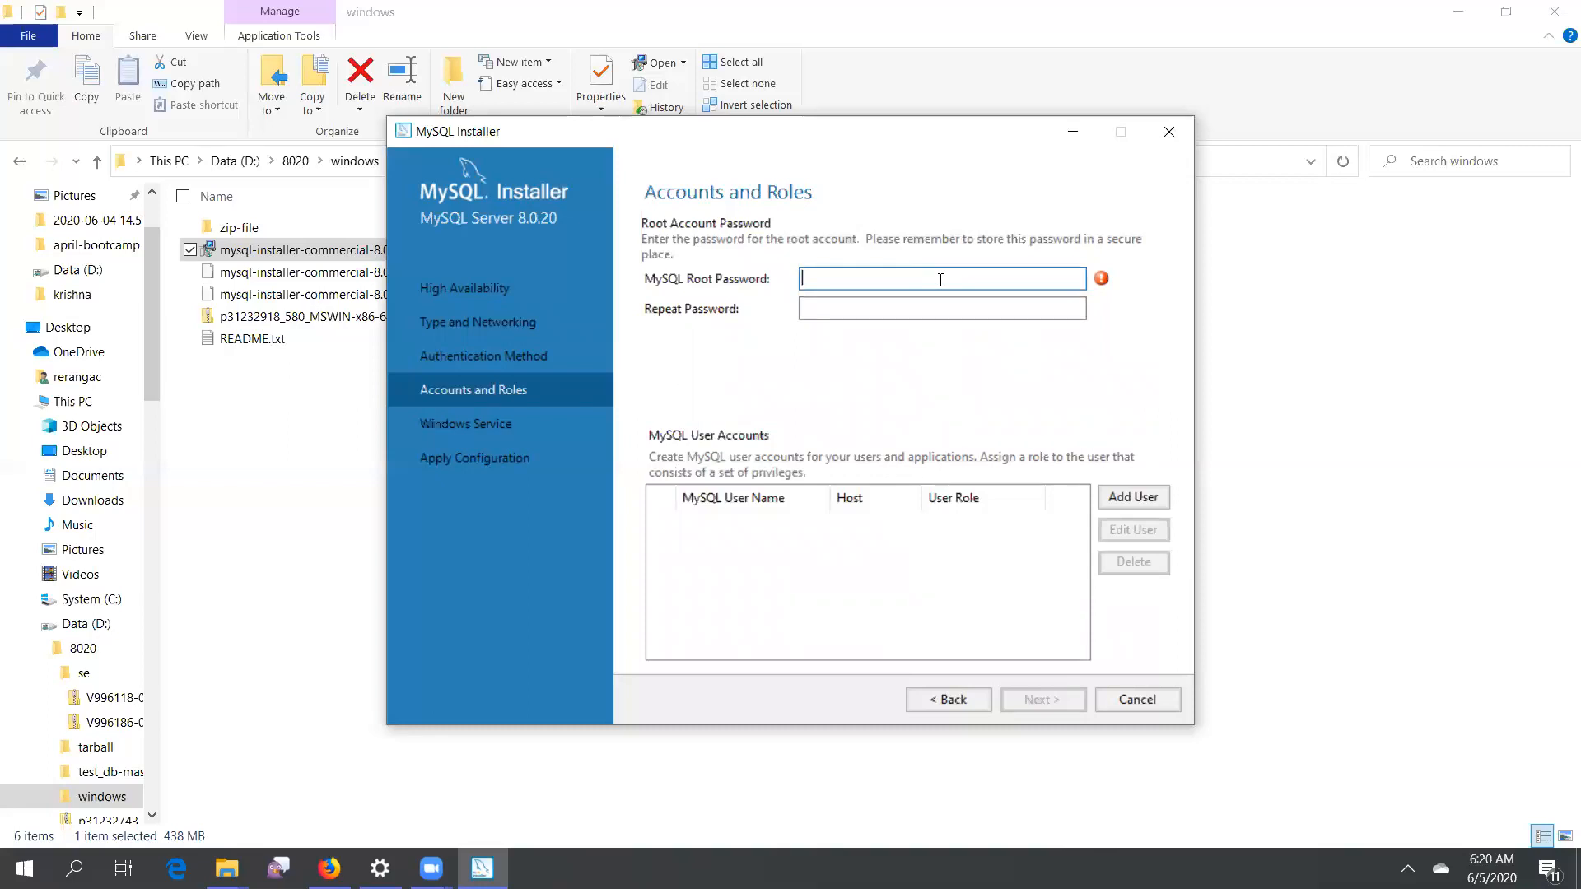
pyautogui.write('•••••••••')
pyautogui.press('BackSpace')
pyautogui.press('BackSpace')
pyautogui.press('BackSpace')
pyautogui.press('BackSpace')
pyautogui.press('BackSpace')
pyautogui.press('BackSpace')
pyautogui.press('BackSpace')
pyautogui.press('BackSpace')
pyautogui.press('BackSpace')
pyautogui.write('•••••••••')
pyautogui.press('Tab')
pyautogui.write('•••••••')
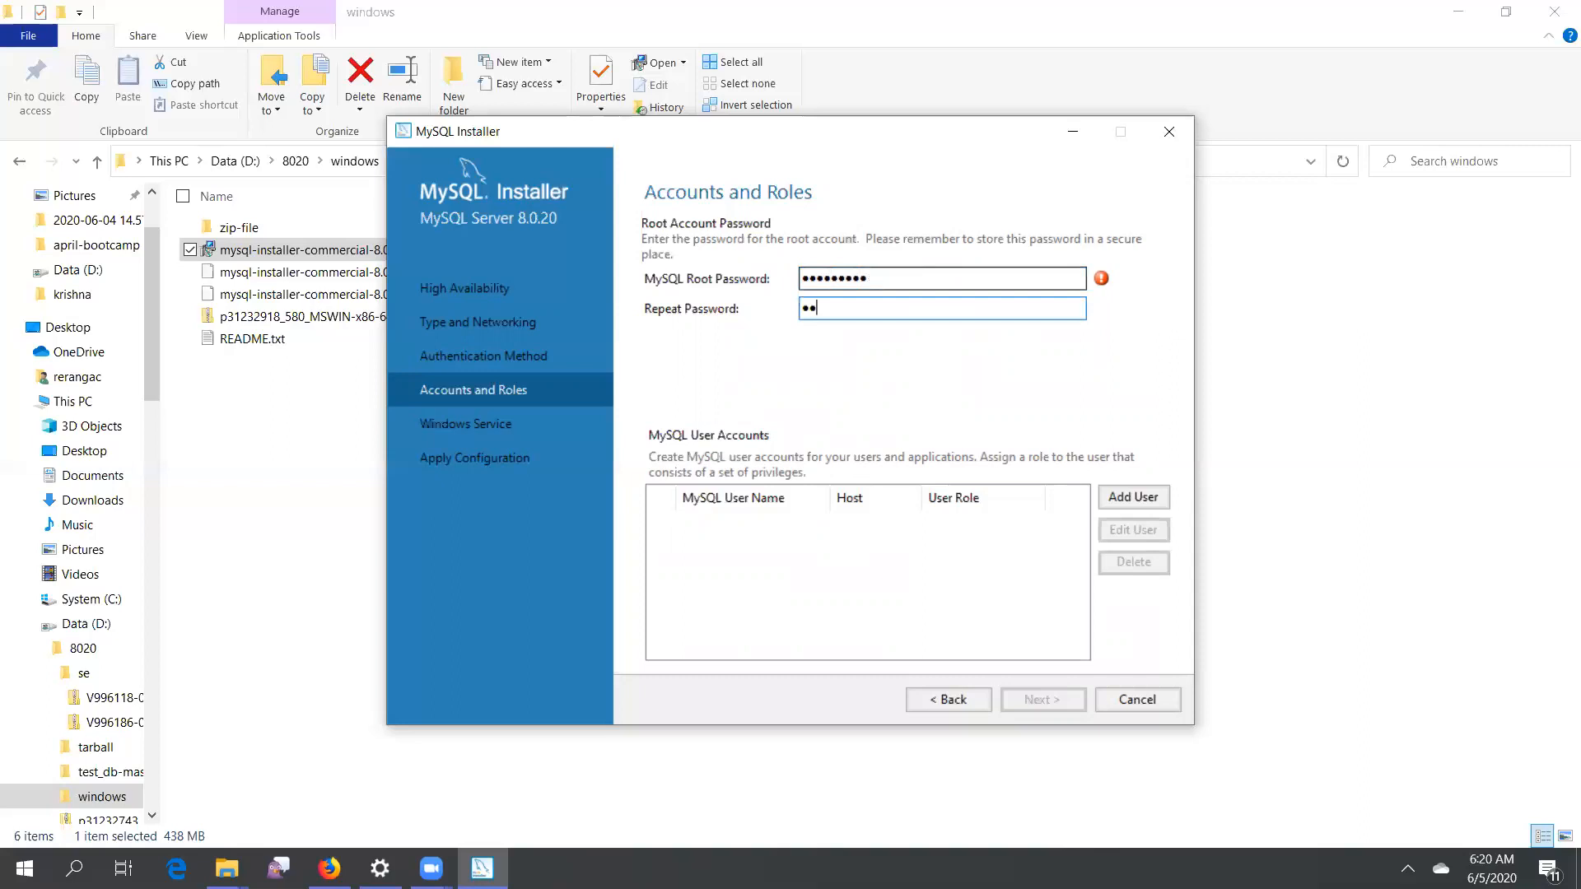
pyautogui.write('••')
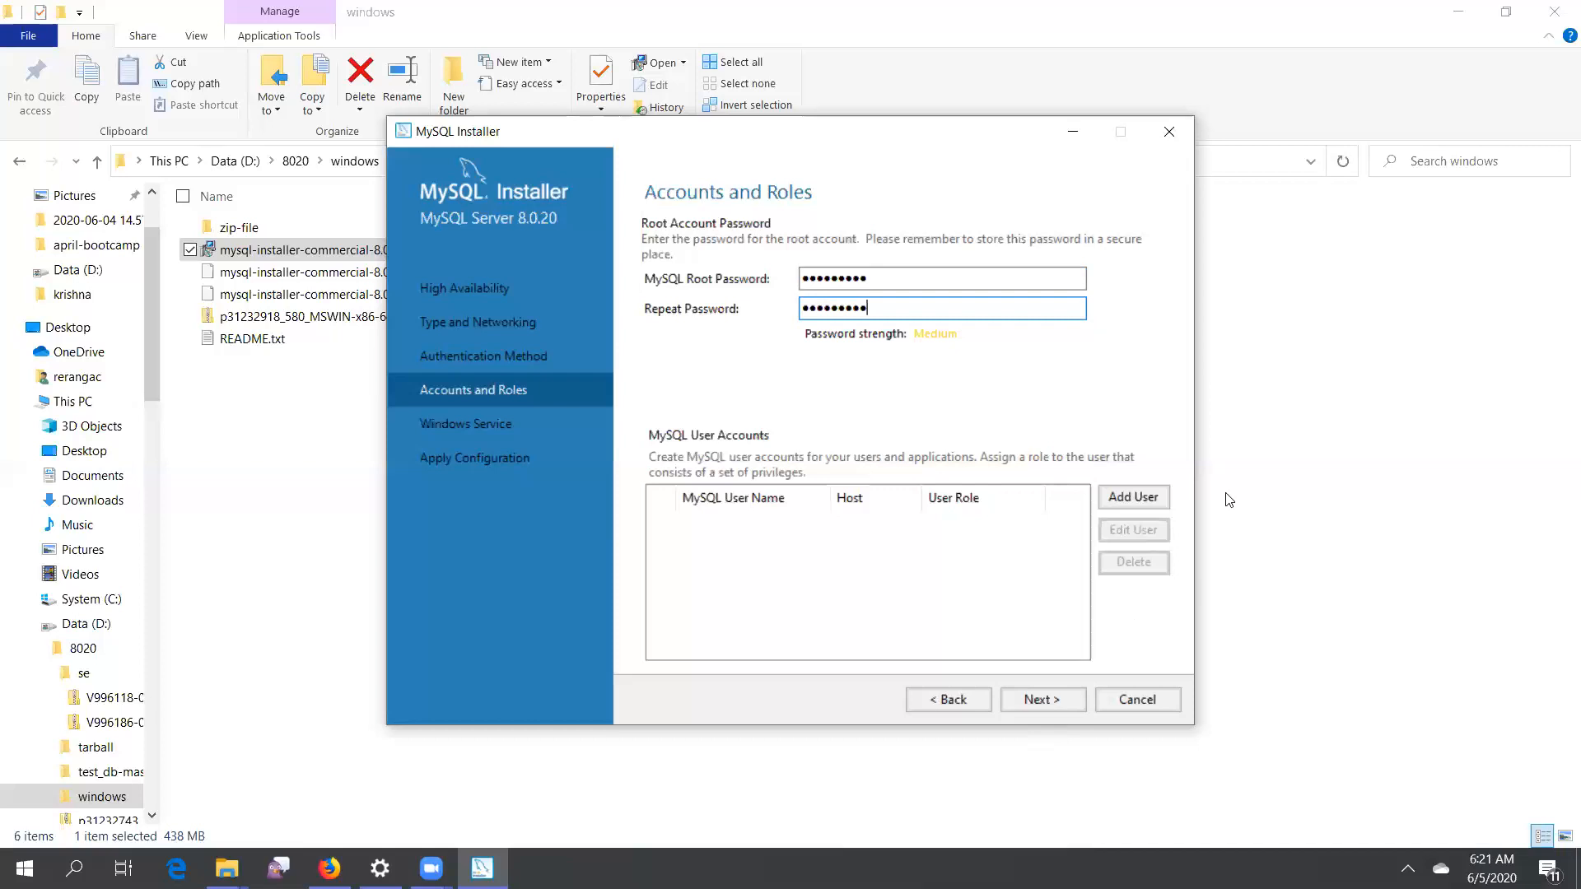
# Add a MySQL user account named admin with DB Admin role, entering and confirming its password
pyautogui.click(1151, 502)
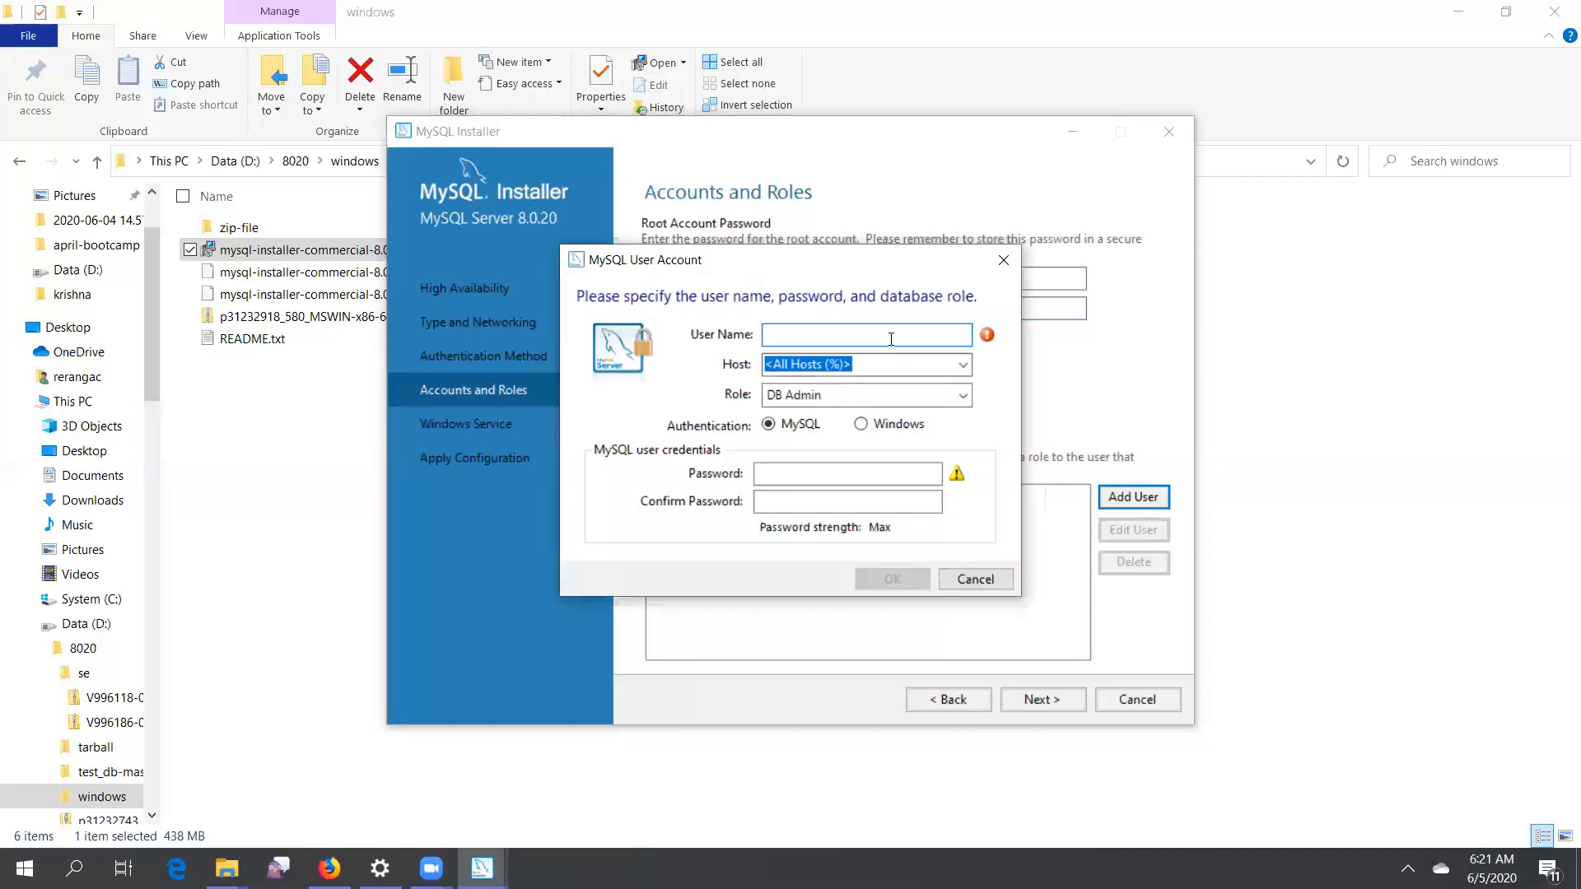
pyautogui.write('admin')
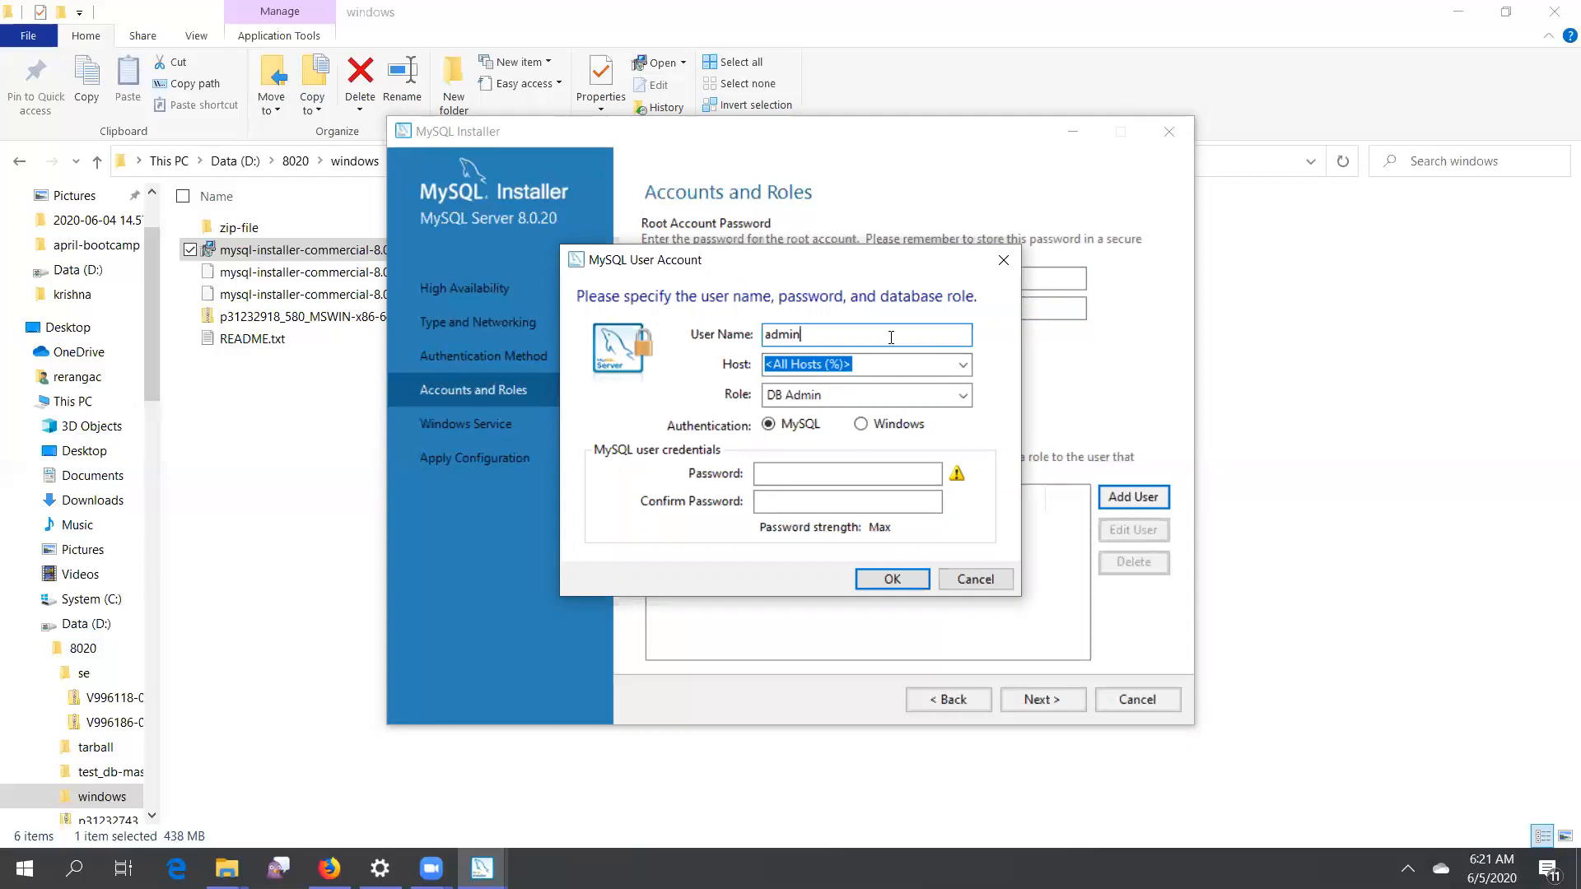
pyautogui.click(853, 475)
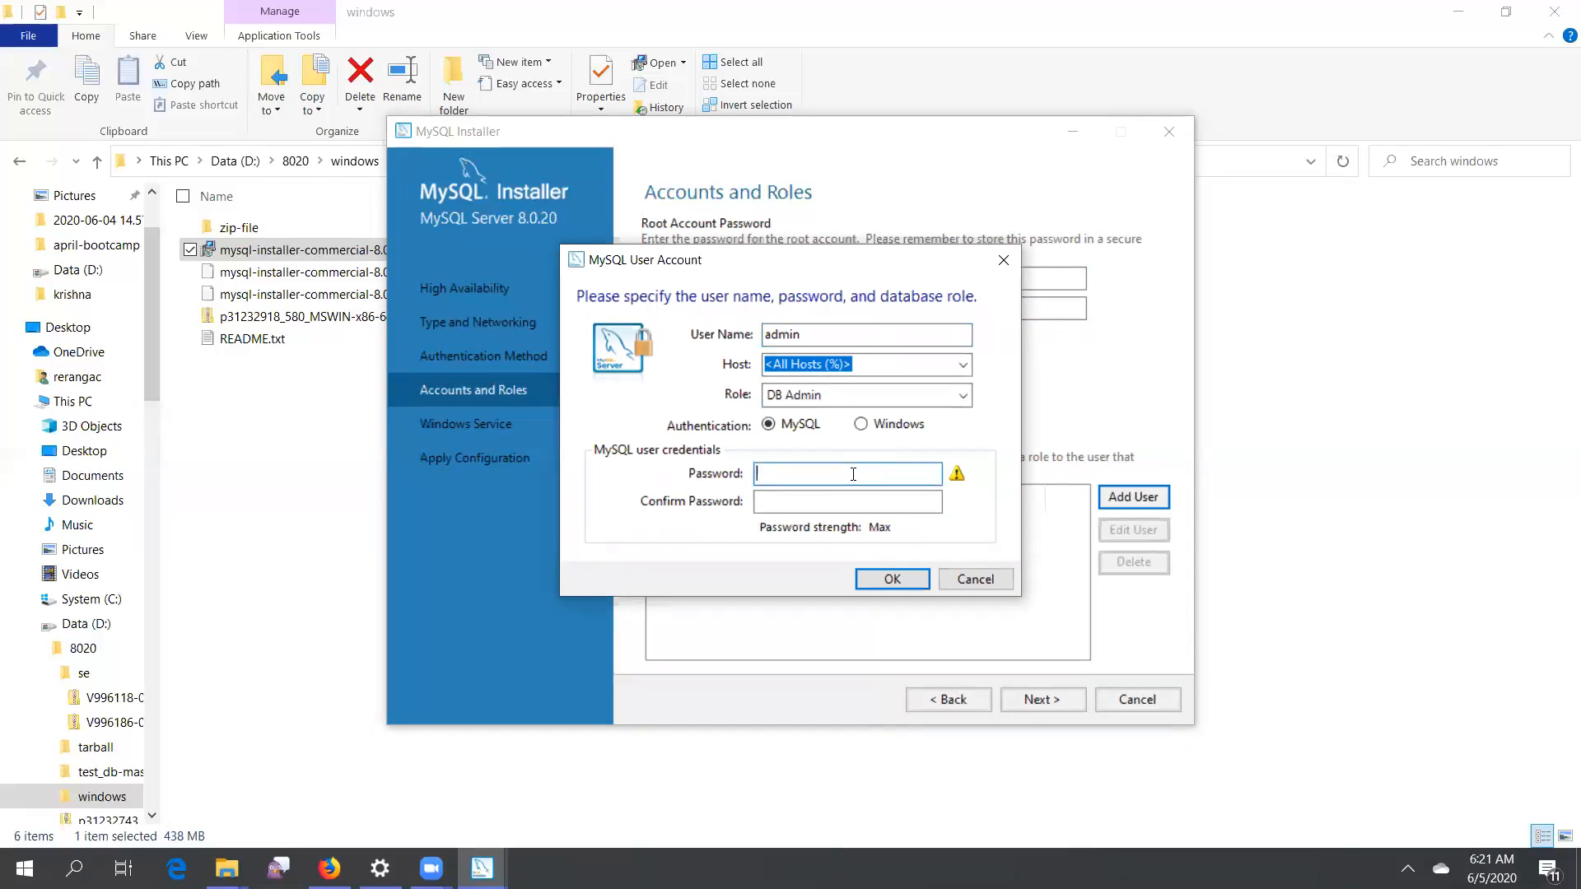
pyautogui.write('••••••')
pyautogui.press('BackSpace')
pyautogui.press('BackSpace')
pyautogui.press('BackSpace')
pyautogui.press('BackSpace')
pyautogui.press('BackSpace')
pyautogui.press('BackSpace')
pyautogui.write('•••••••••')
pyautogui.press('Tab')
pyautogui.write('•••••••••')
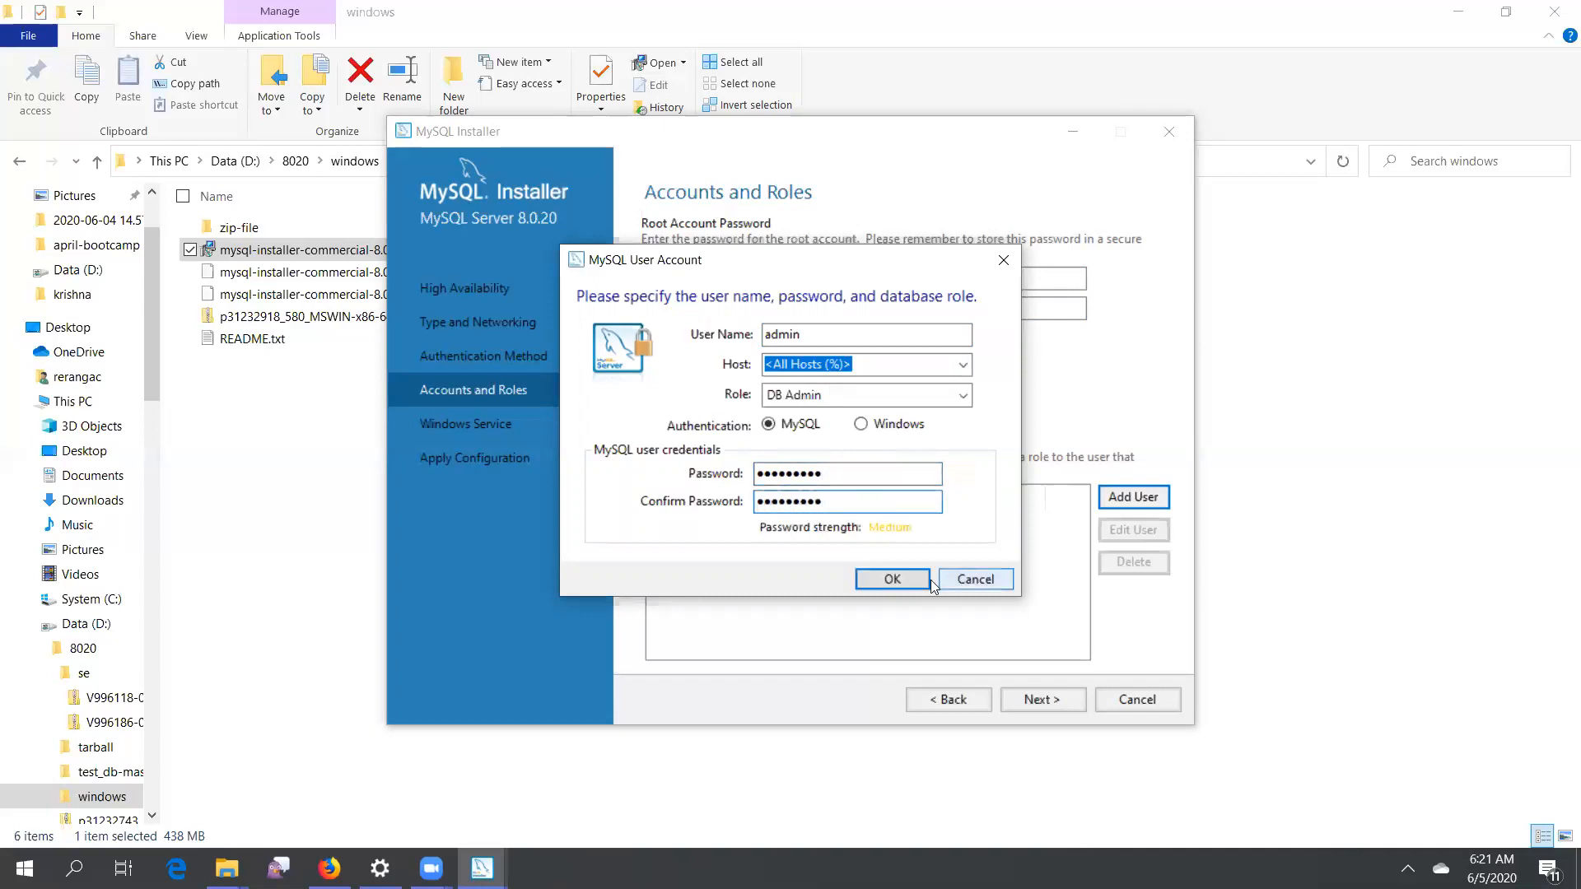
pyautogui.click(892, 579)
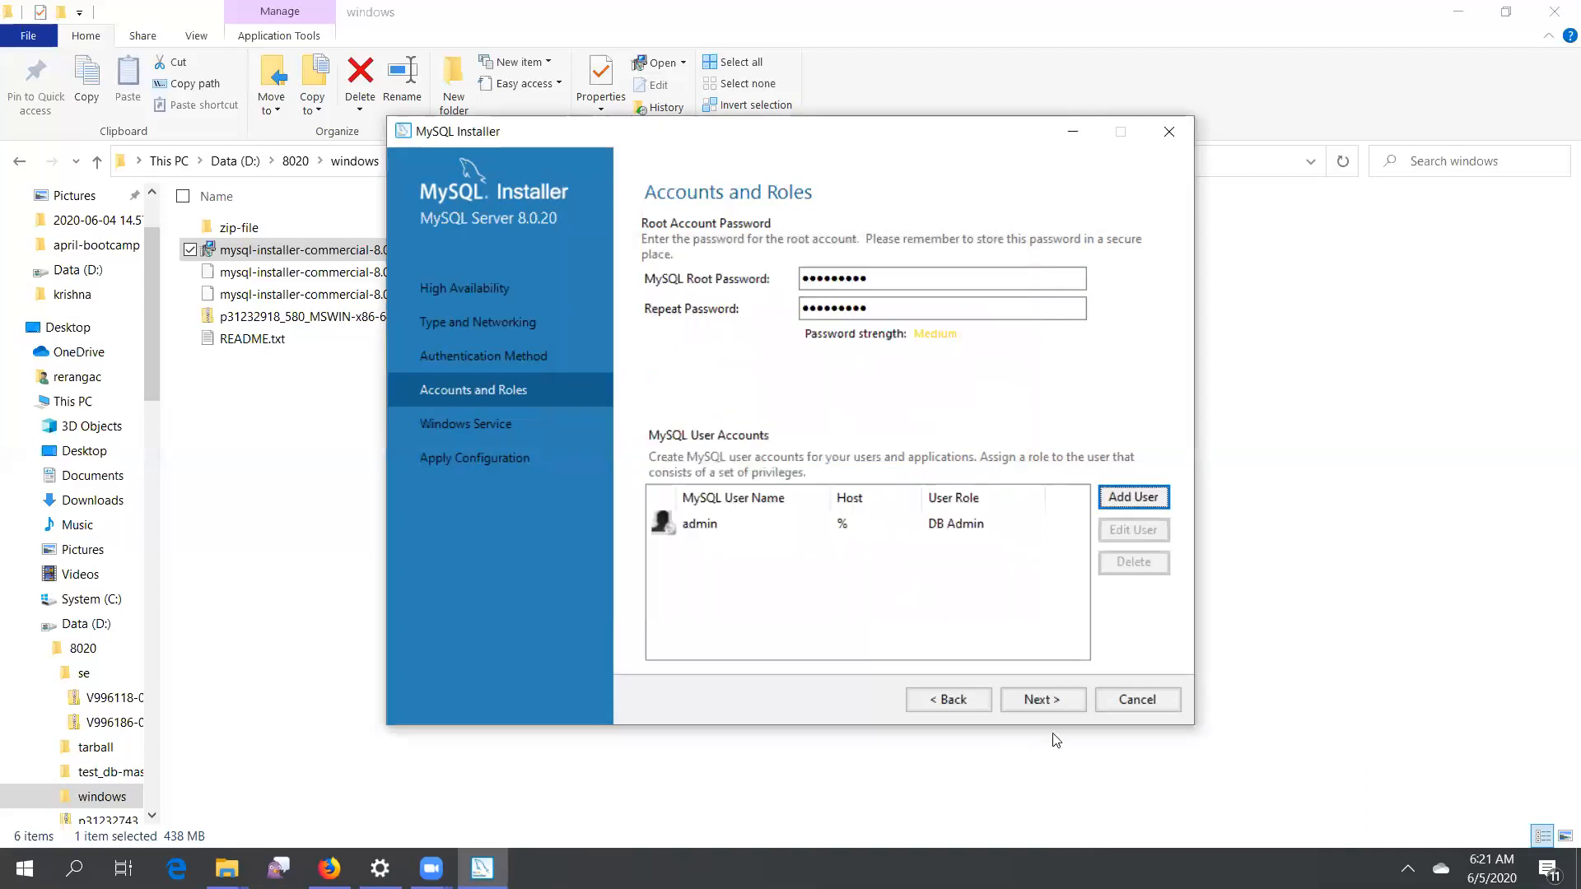
# Keep the MySQL80 Windows service settings and apply the server configuration, then finish
pyautogui.click(1042, 700)
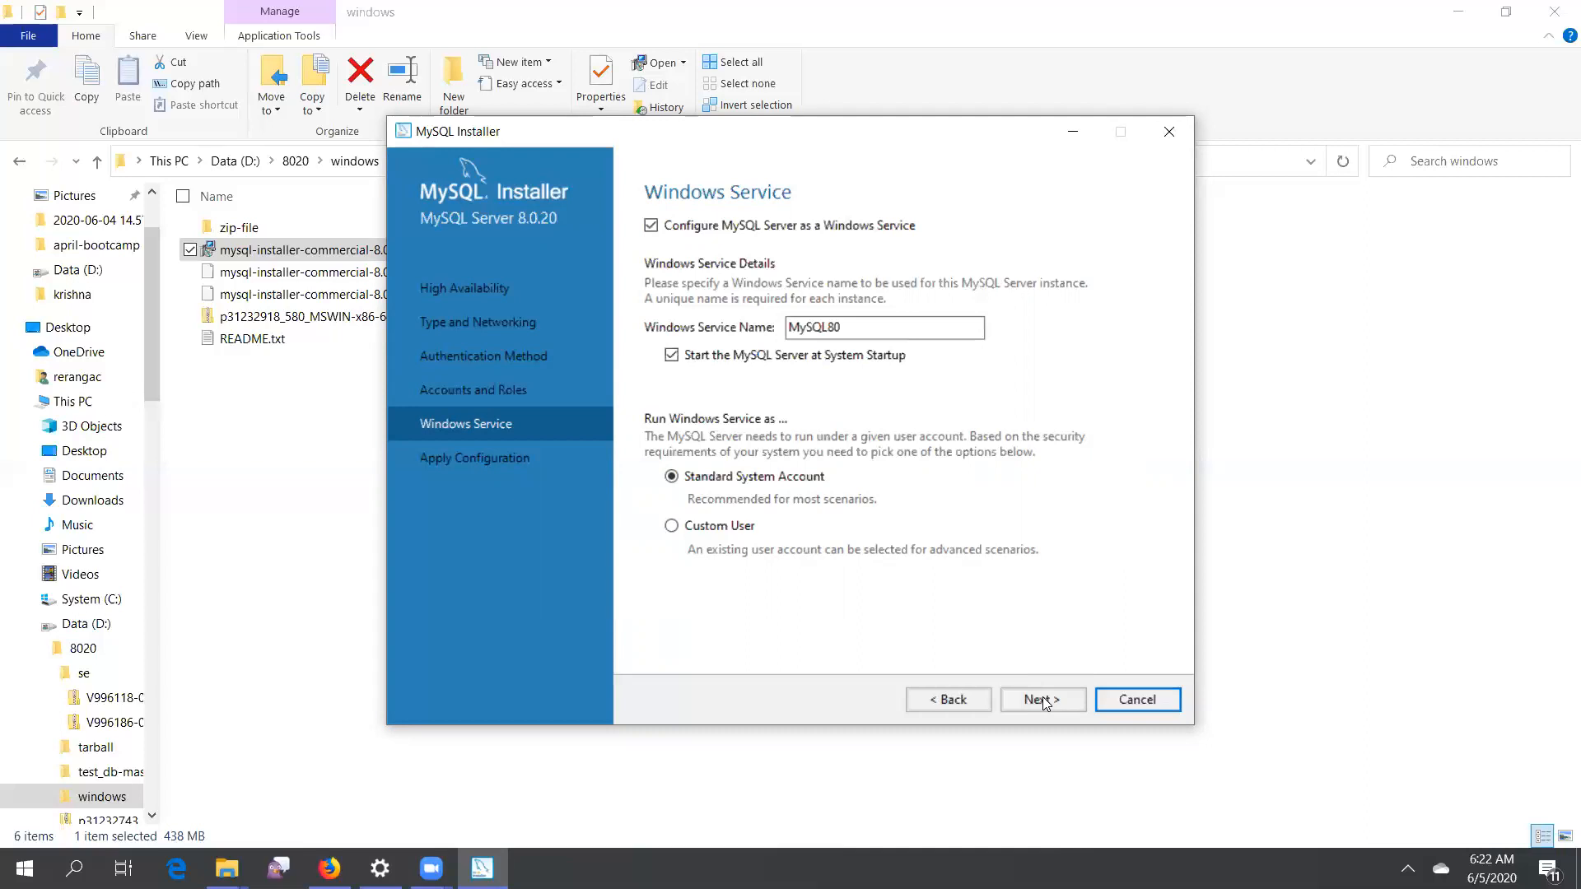
pyautogui.click(1043, 701)
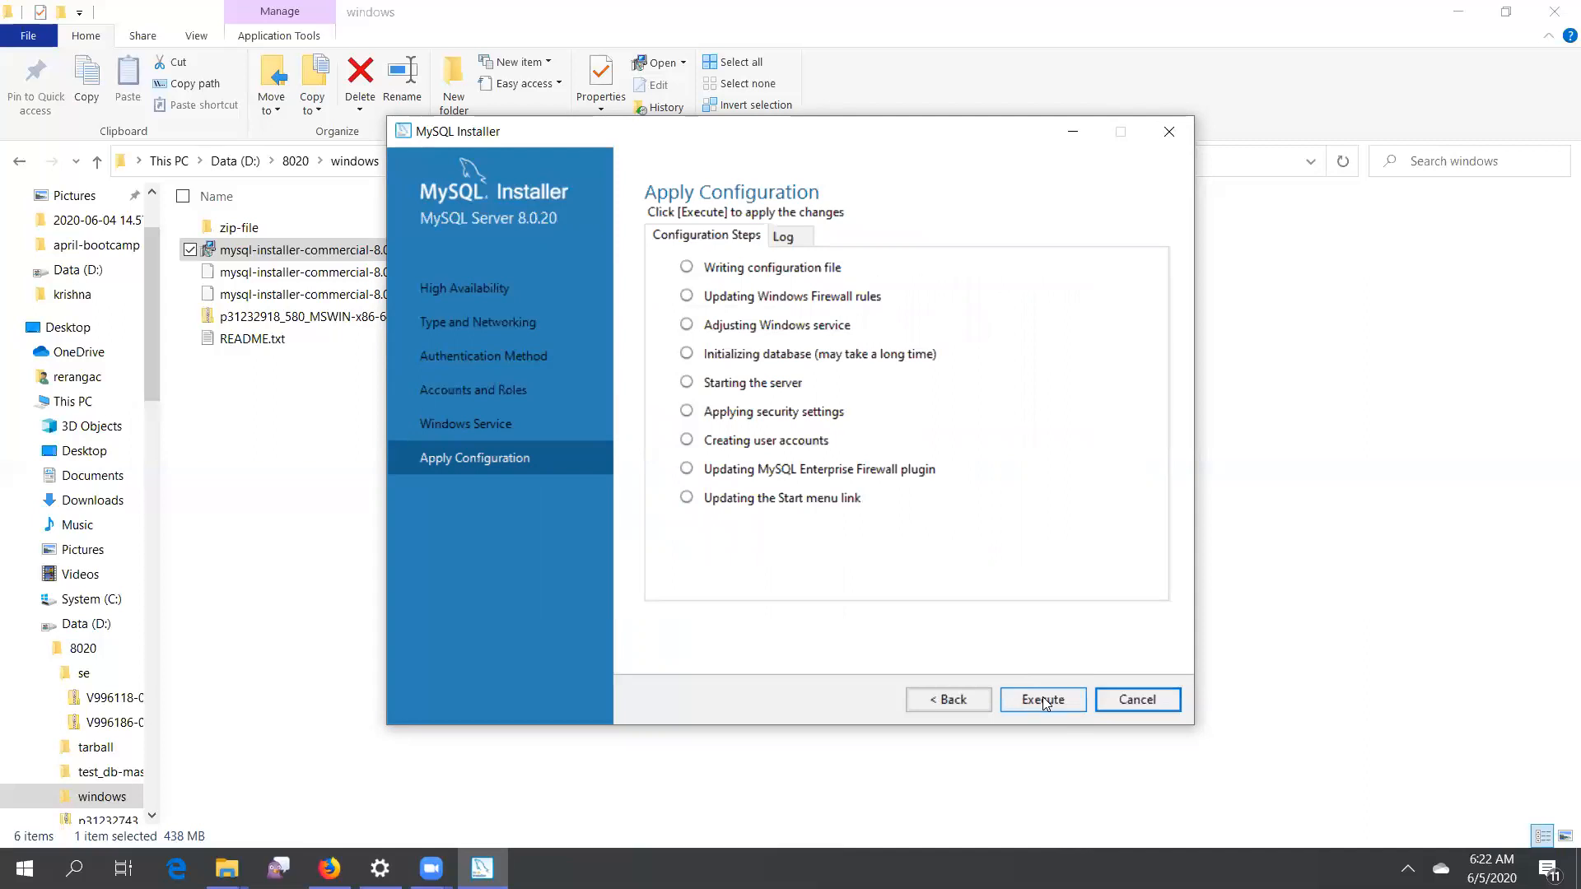
pyautogui.click(1043, 702)
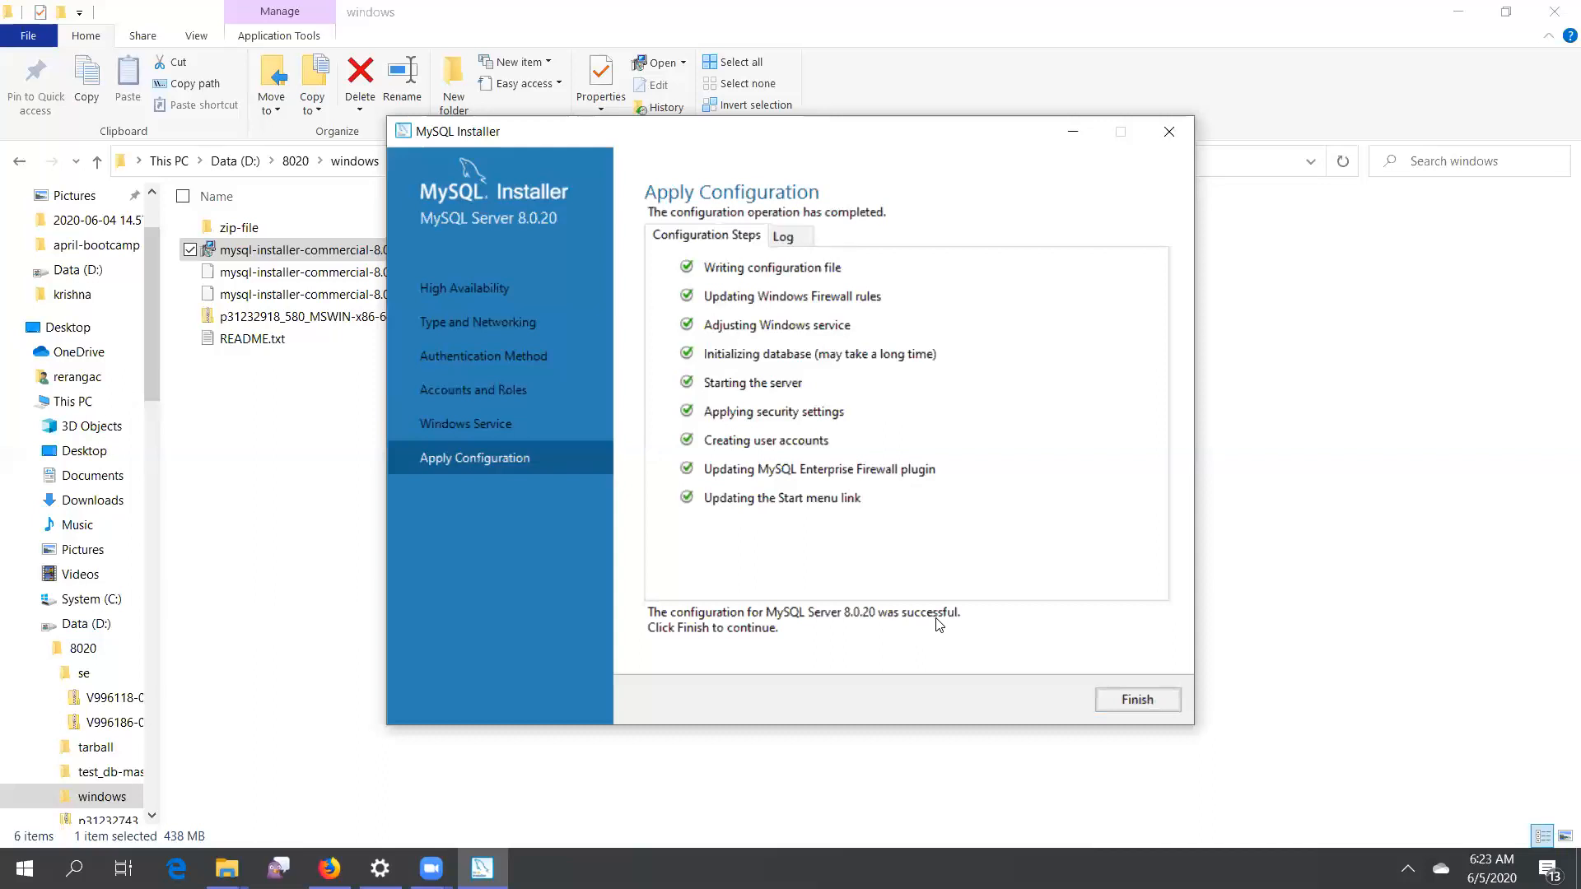
pyautogui.click(1137, 699)
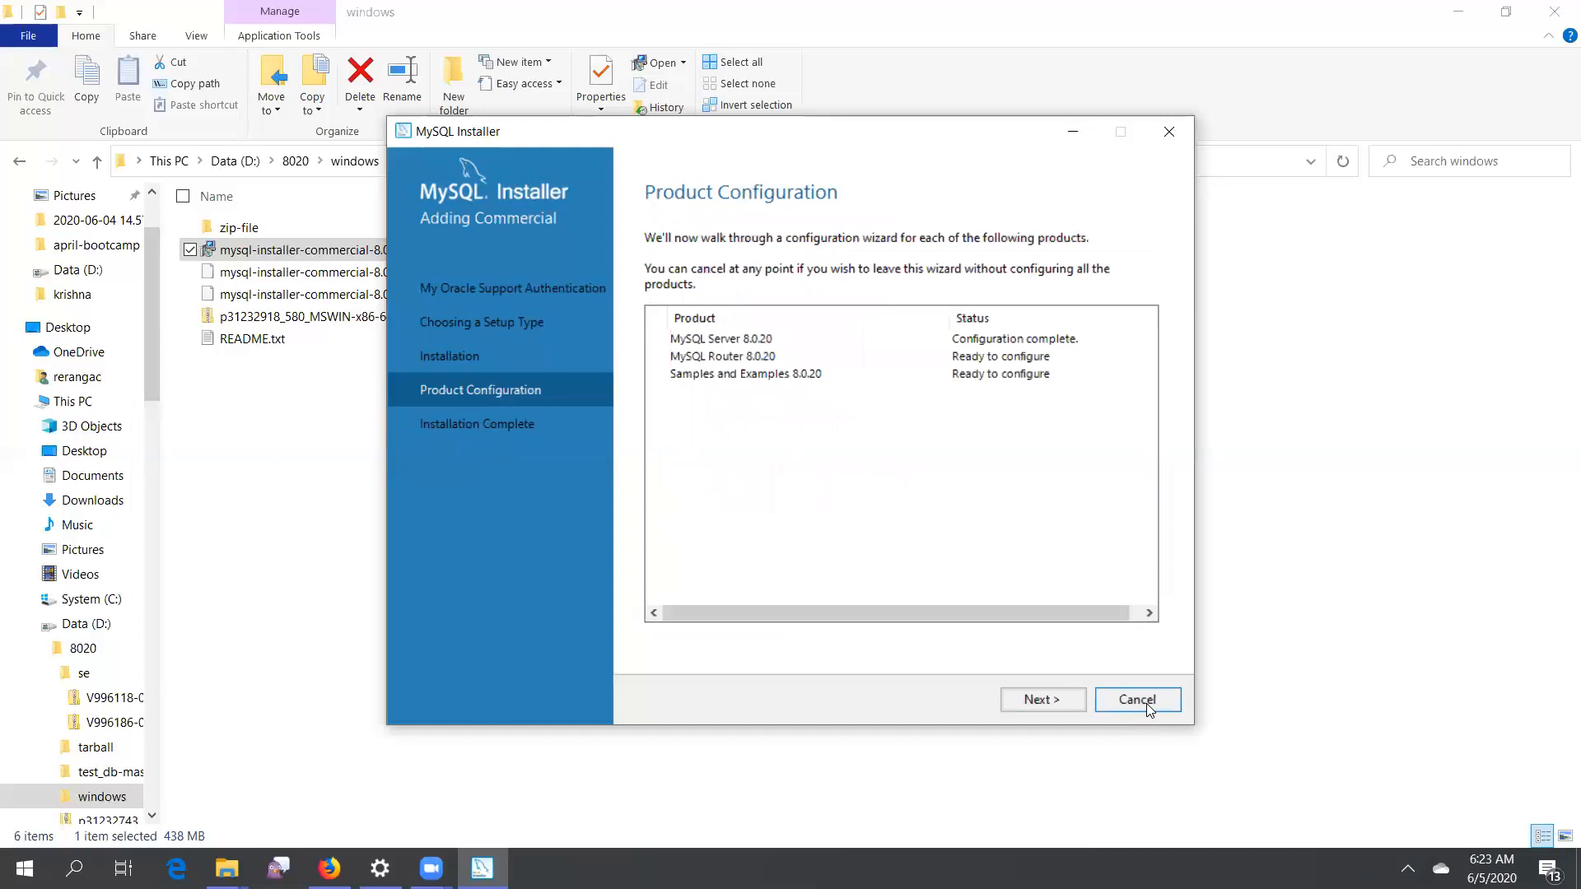
# Finish MySQL Router configuration without InnoDB cluster bootstrap and proceed to Samples and Examples setup
pyautogui.click(1039, 701)
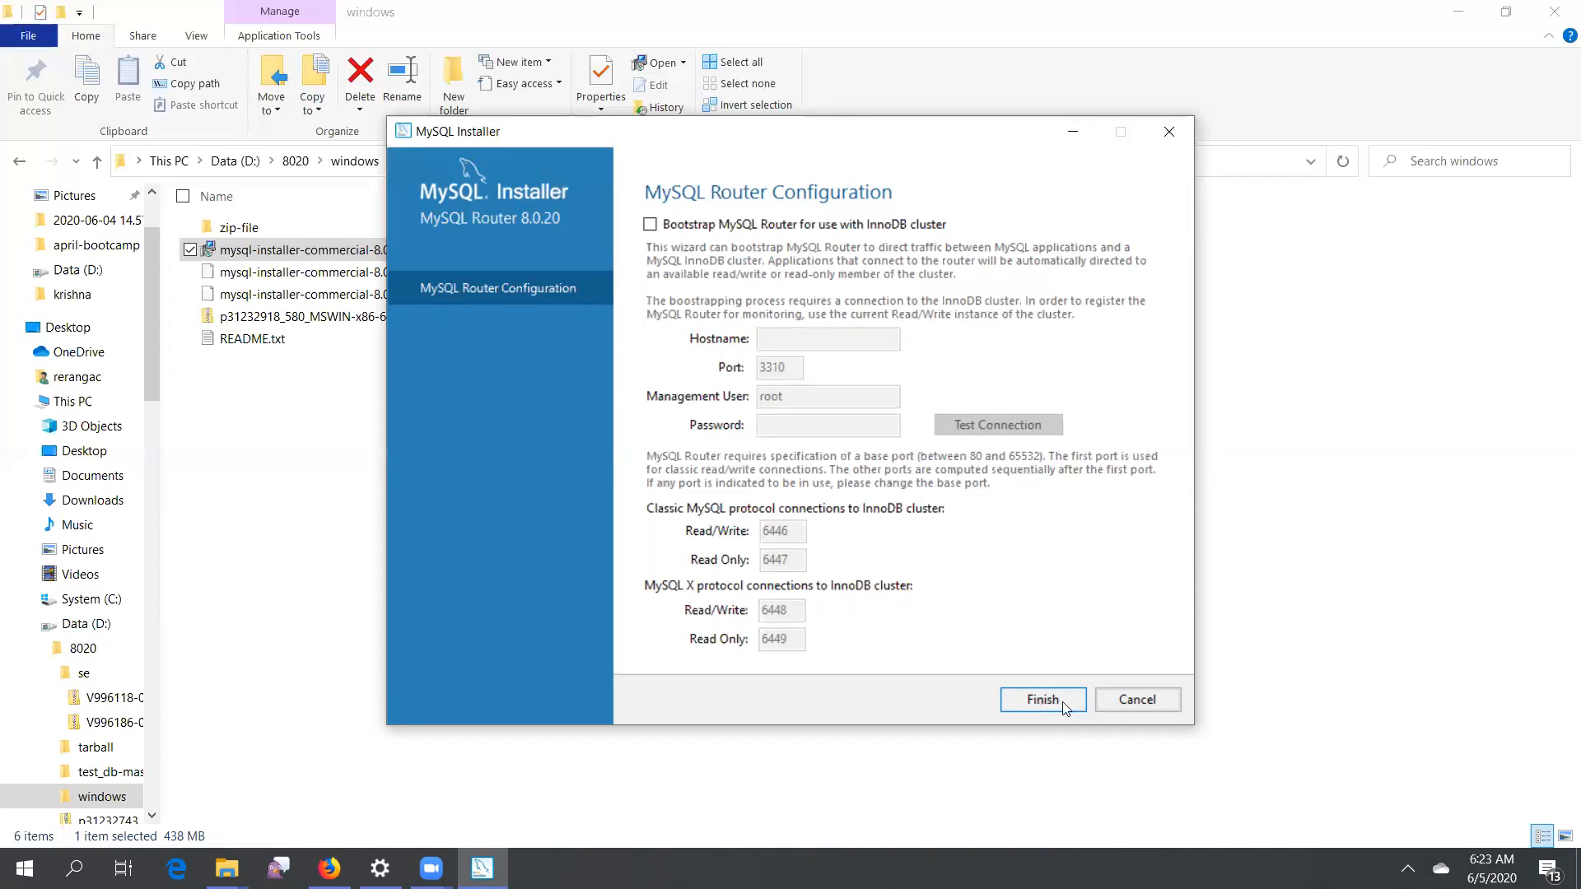
pyautogui.click(1062, 705)
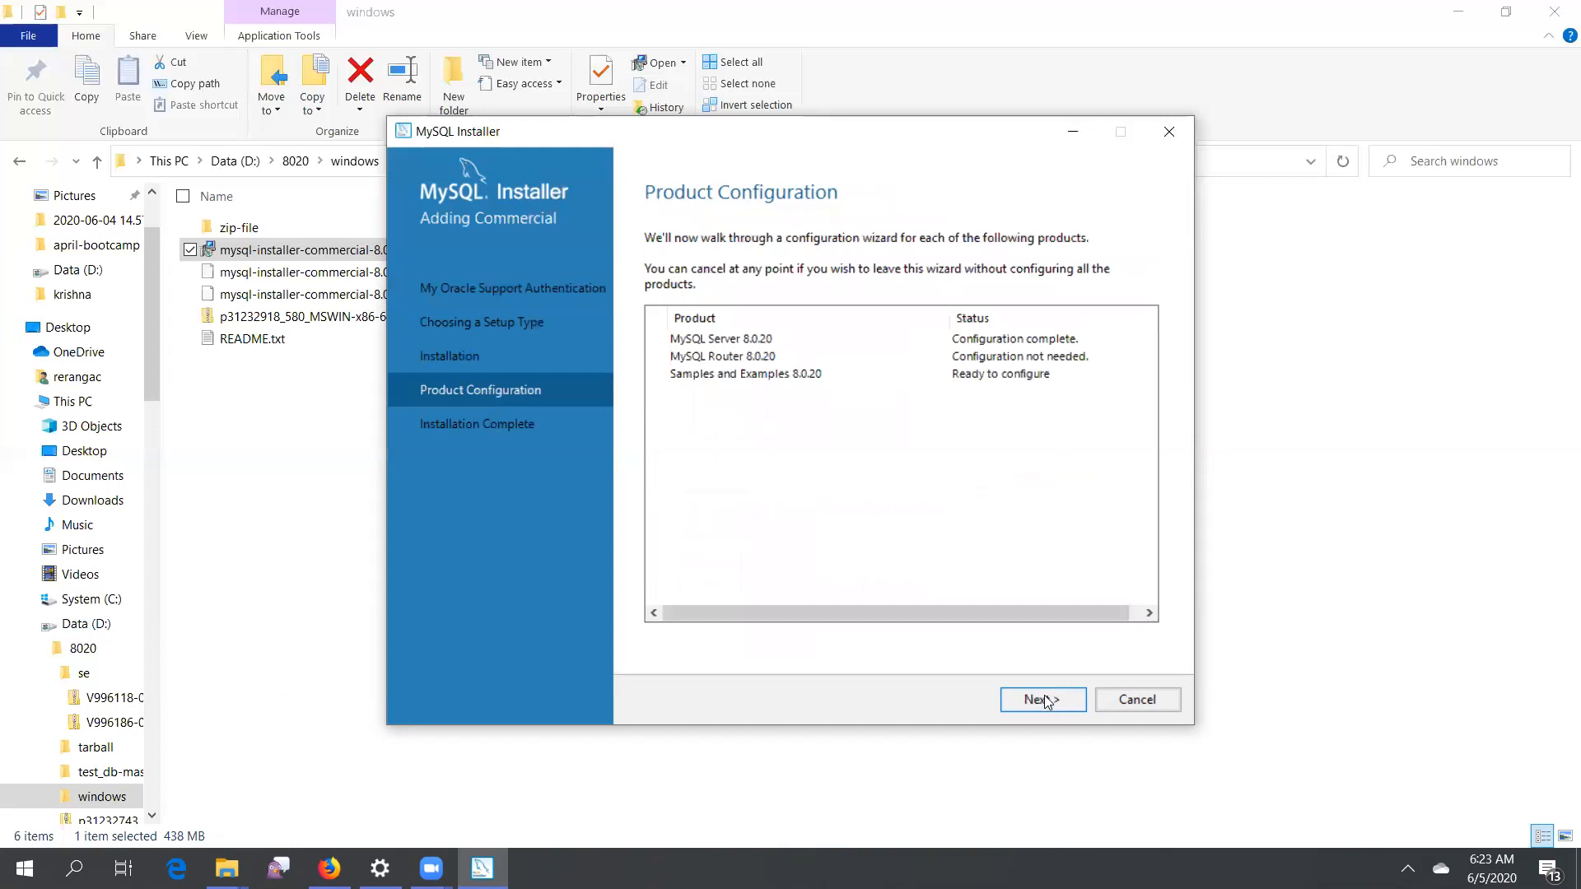
pyautogui.click(1044, 700)
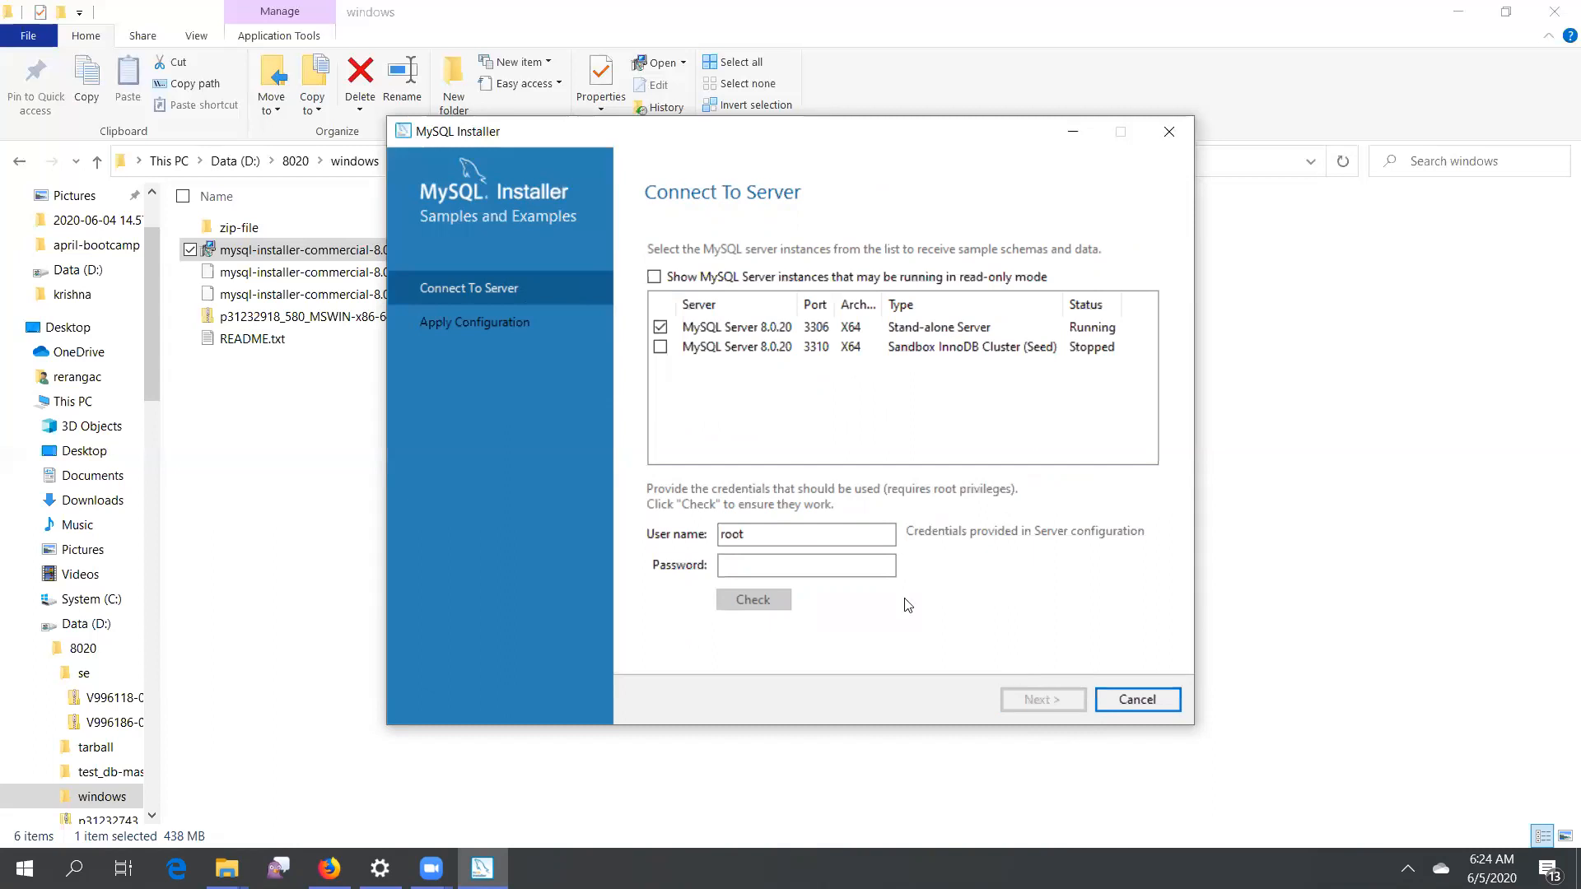
# Enter the root account password and check the connection to the running MySQL Server 8.0.20 stand-alone instance
pyautogui.click(818, 565)
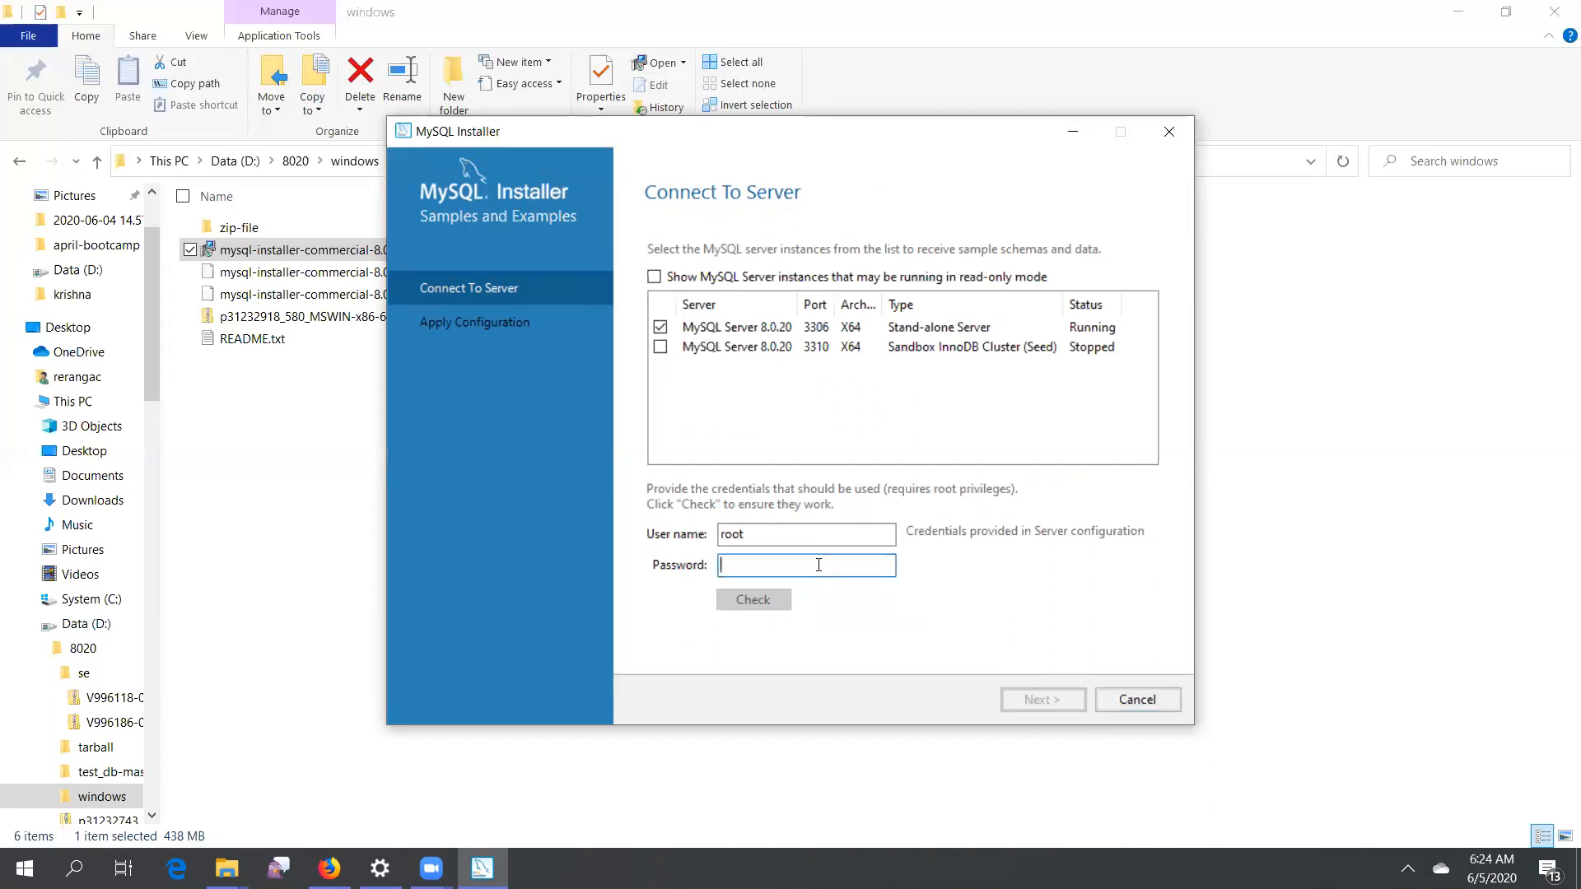
pyautogui.write('******')
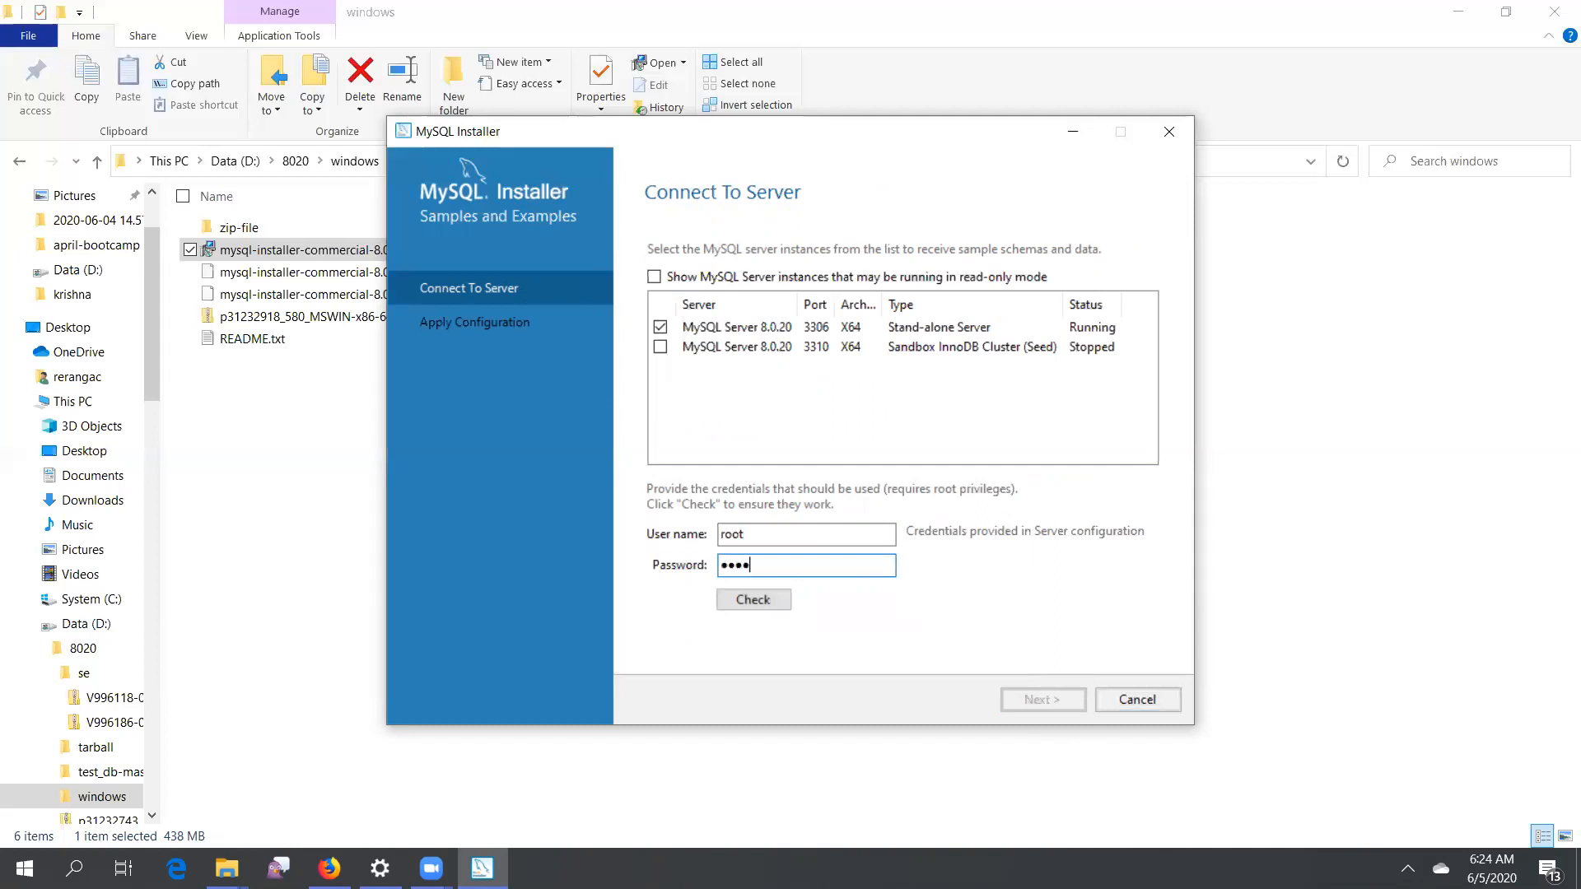
pyautogui.write('***')
pyautogui.click(745, 599)
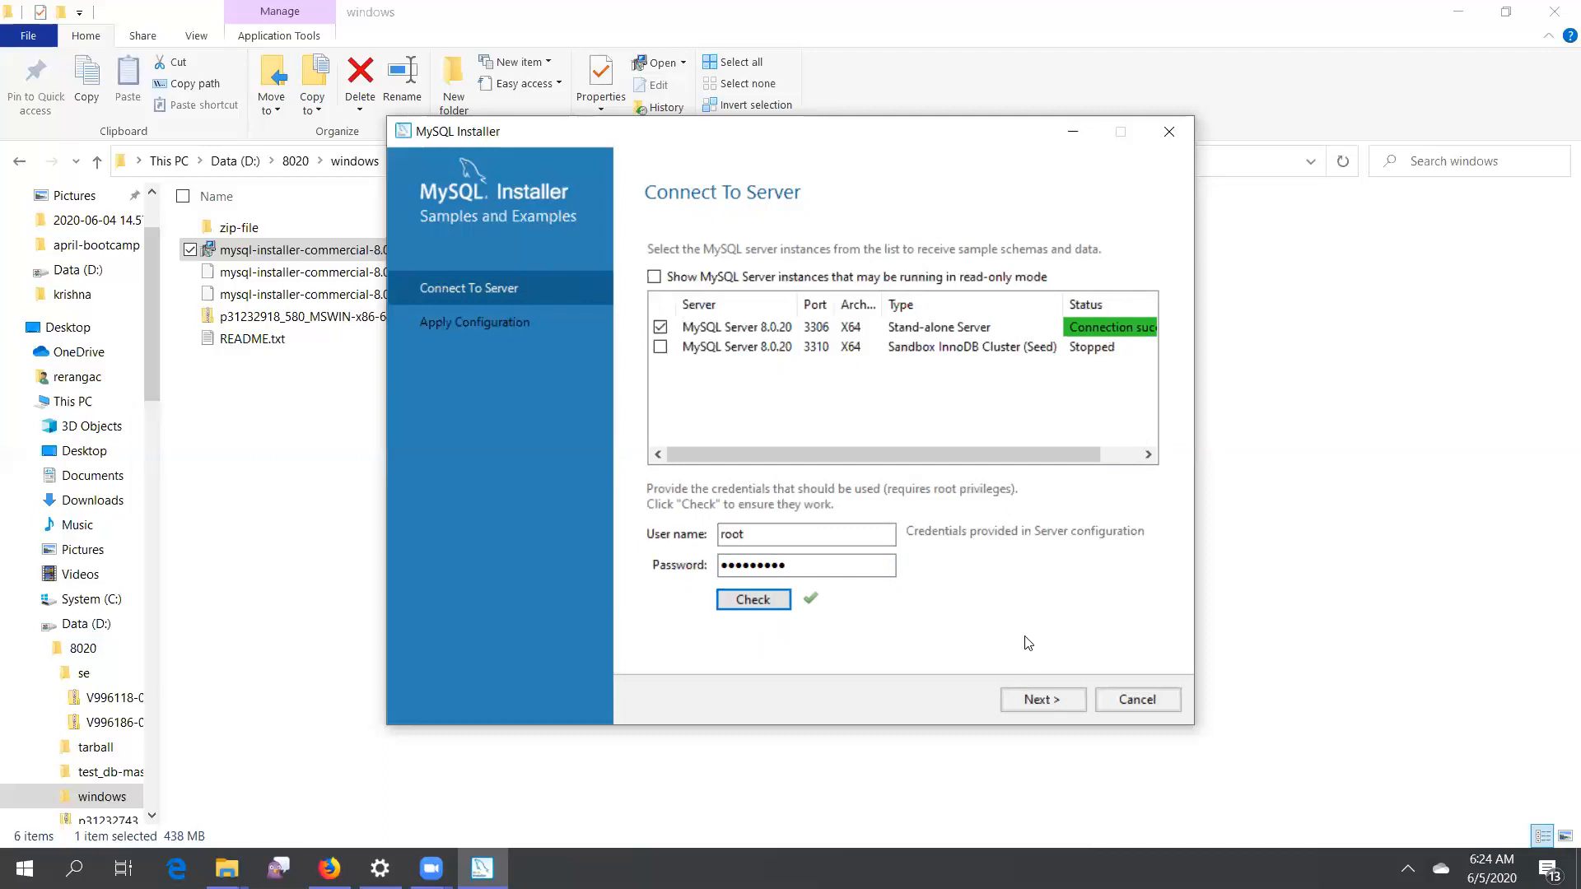
# Apply the Samples and Examples configuration, then complete the installation with MySQL Workbench and MySQL Shell starting afterwards
pyautogui.click(1045, 698)
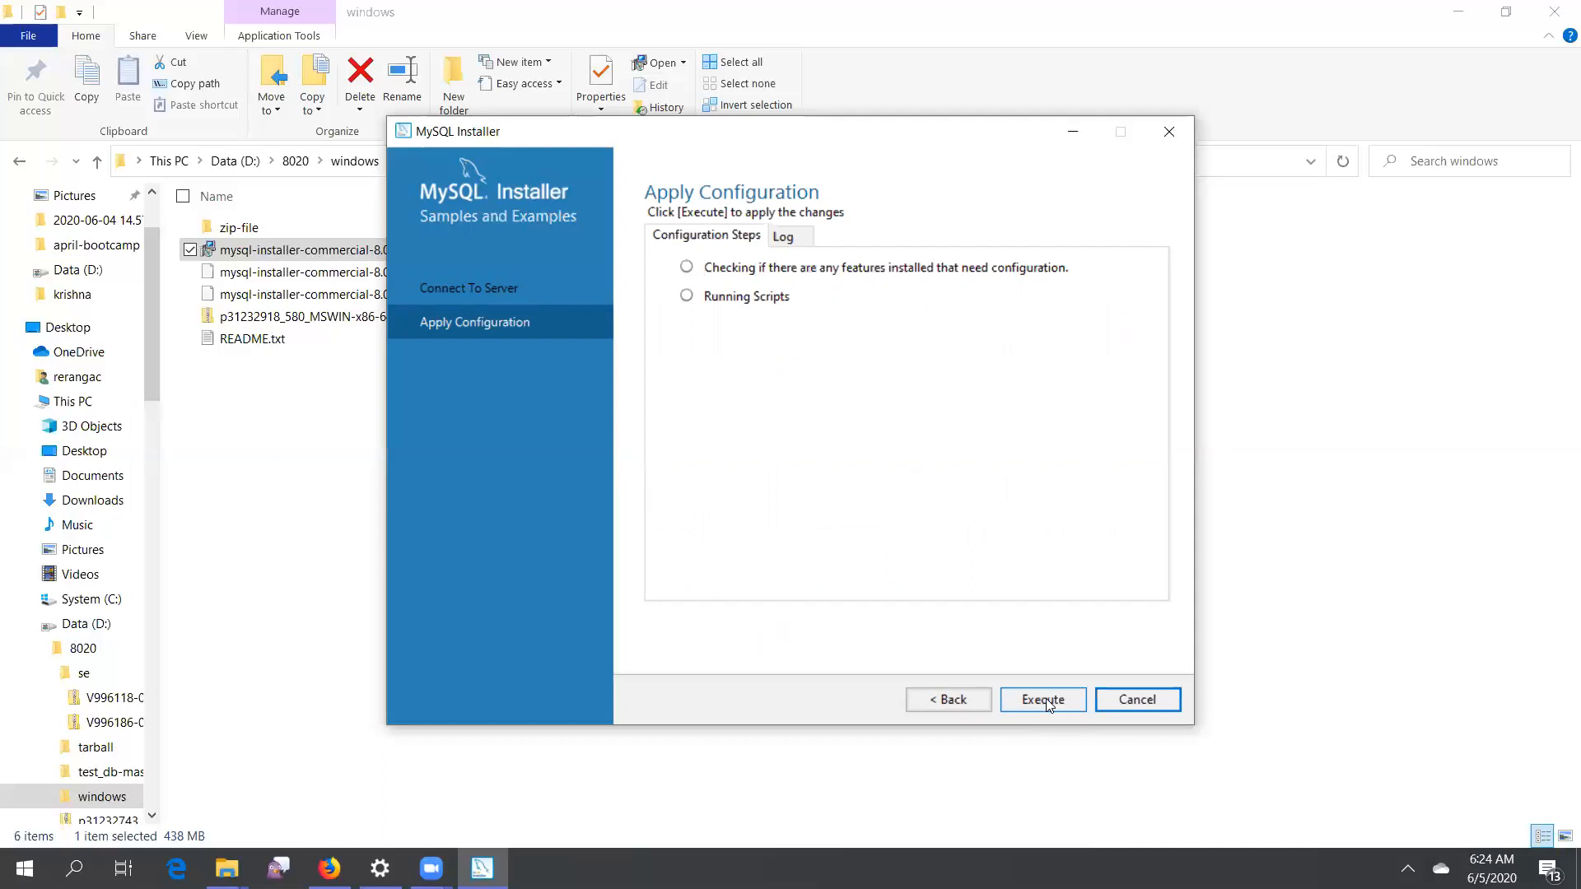
pyautogui.click(1044, 698)
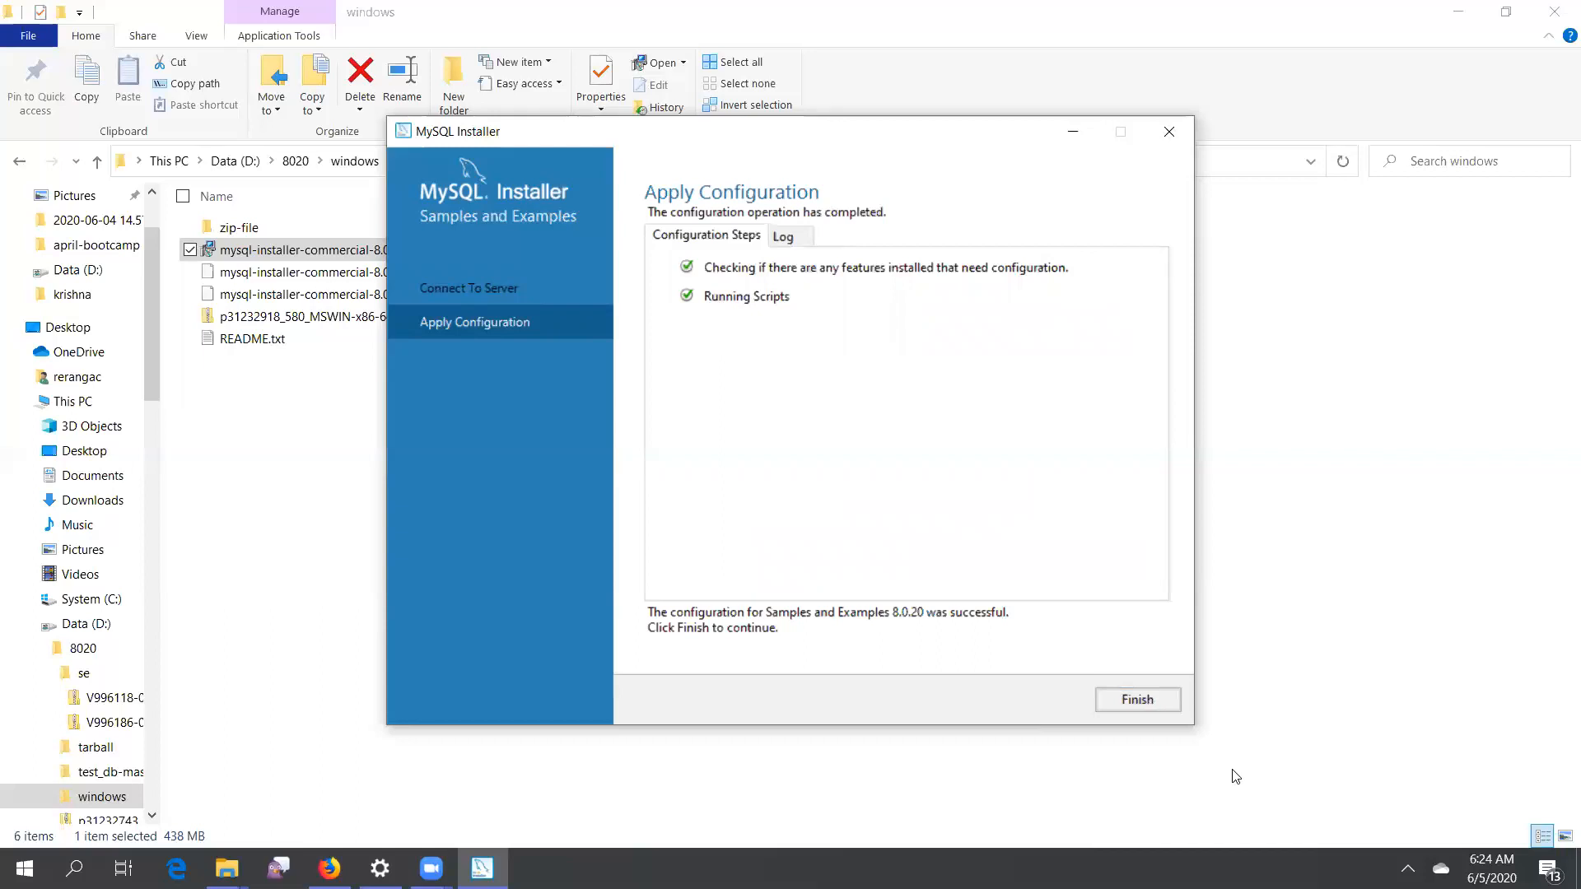
pyautogui.click(1153, 702)
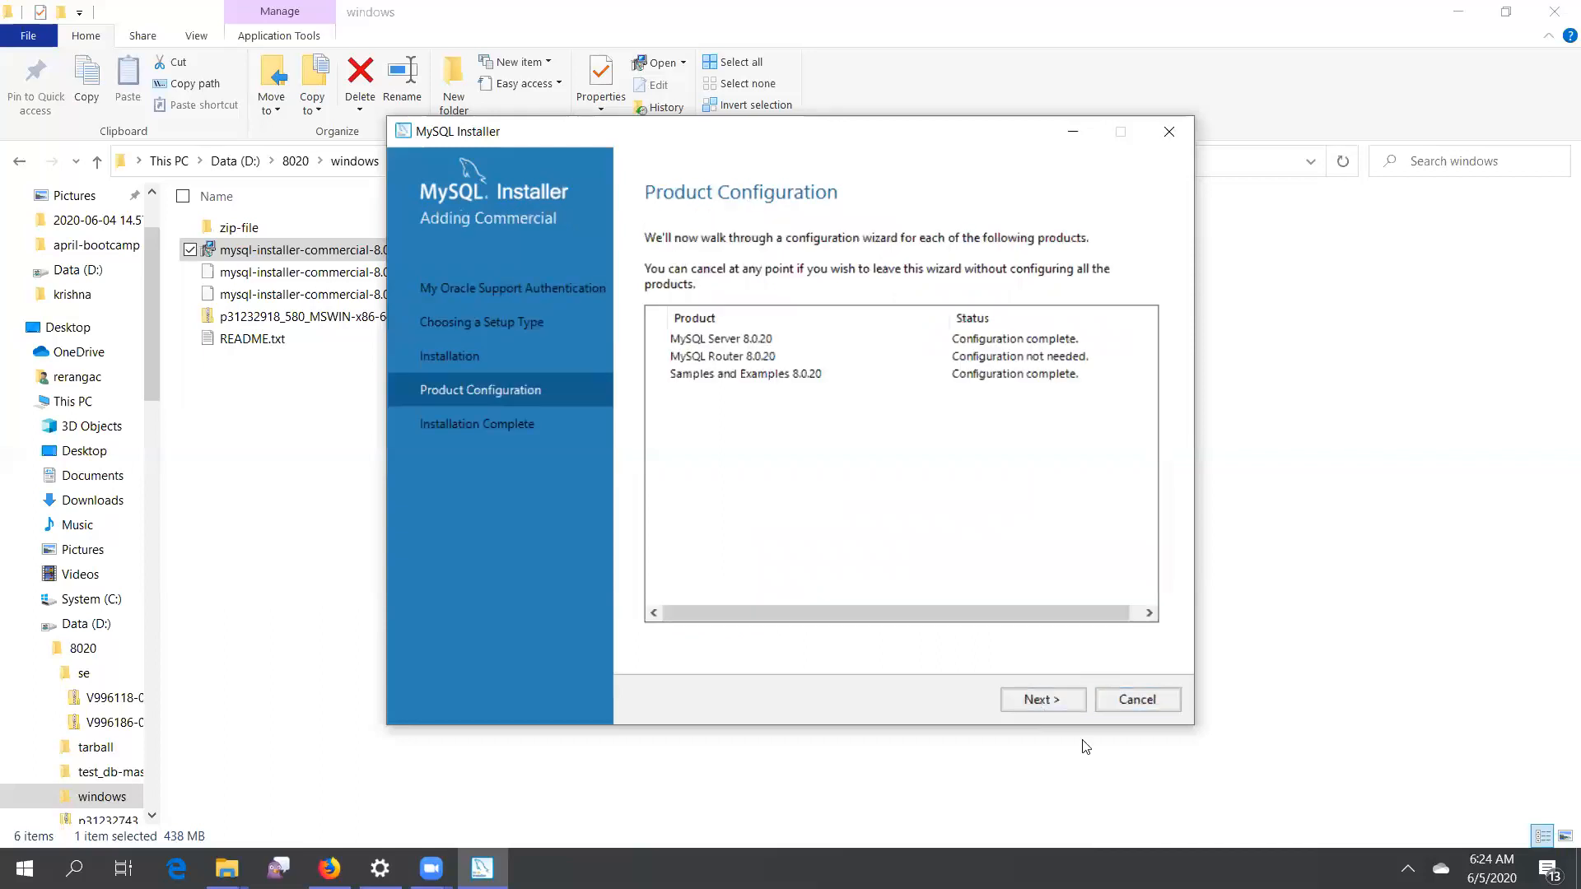
pyautogui.click(1045, 697)
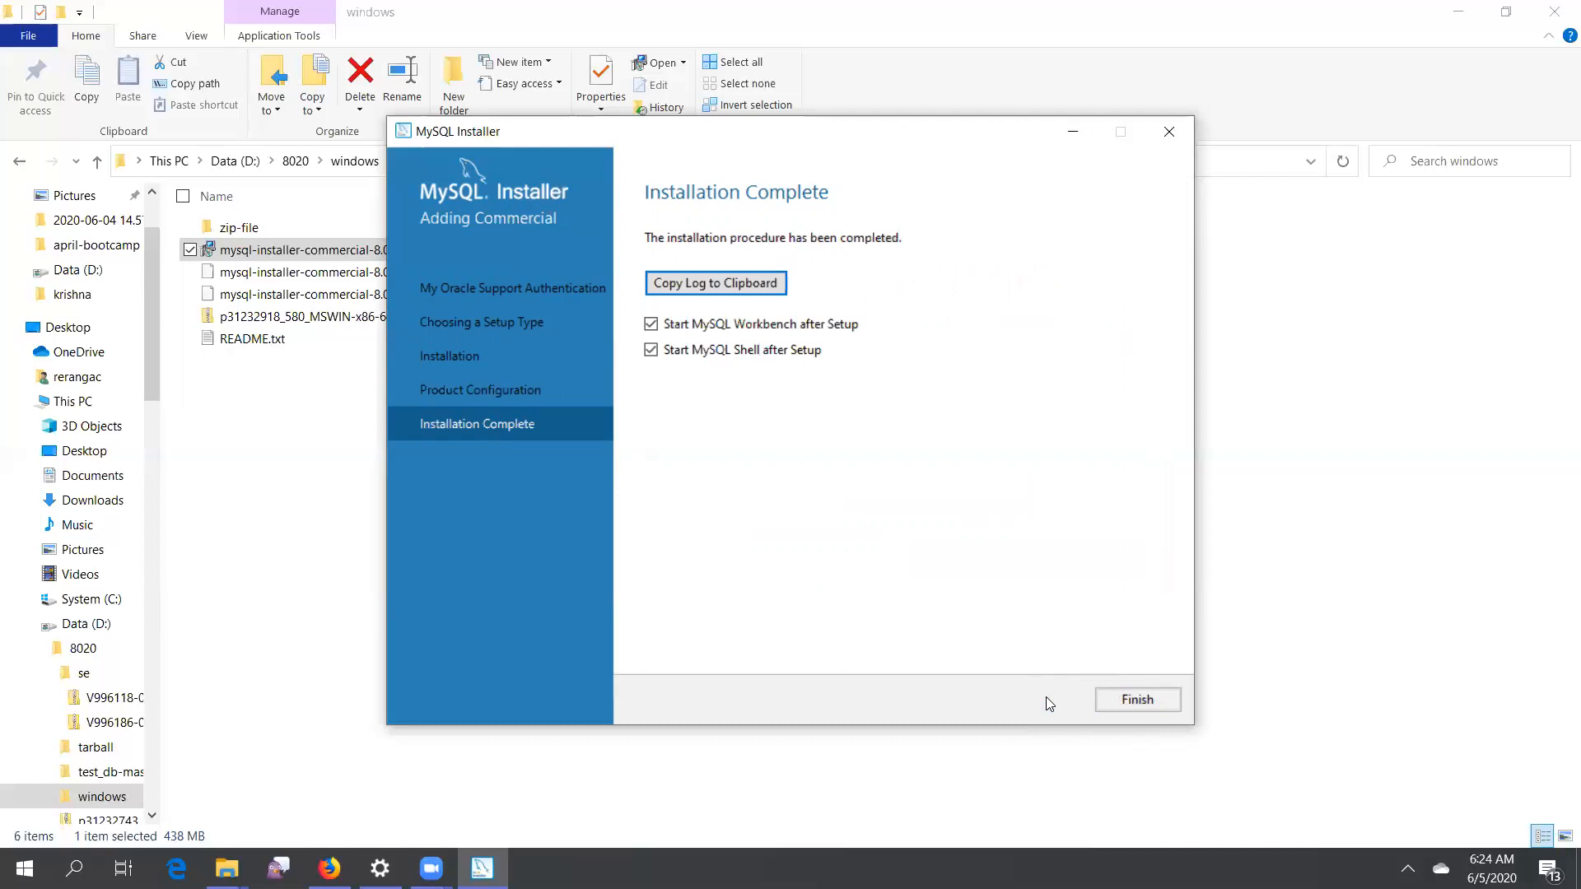
pyautogui.click(1144, 701)
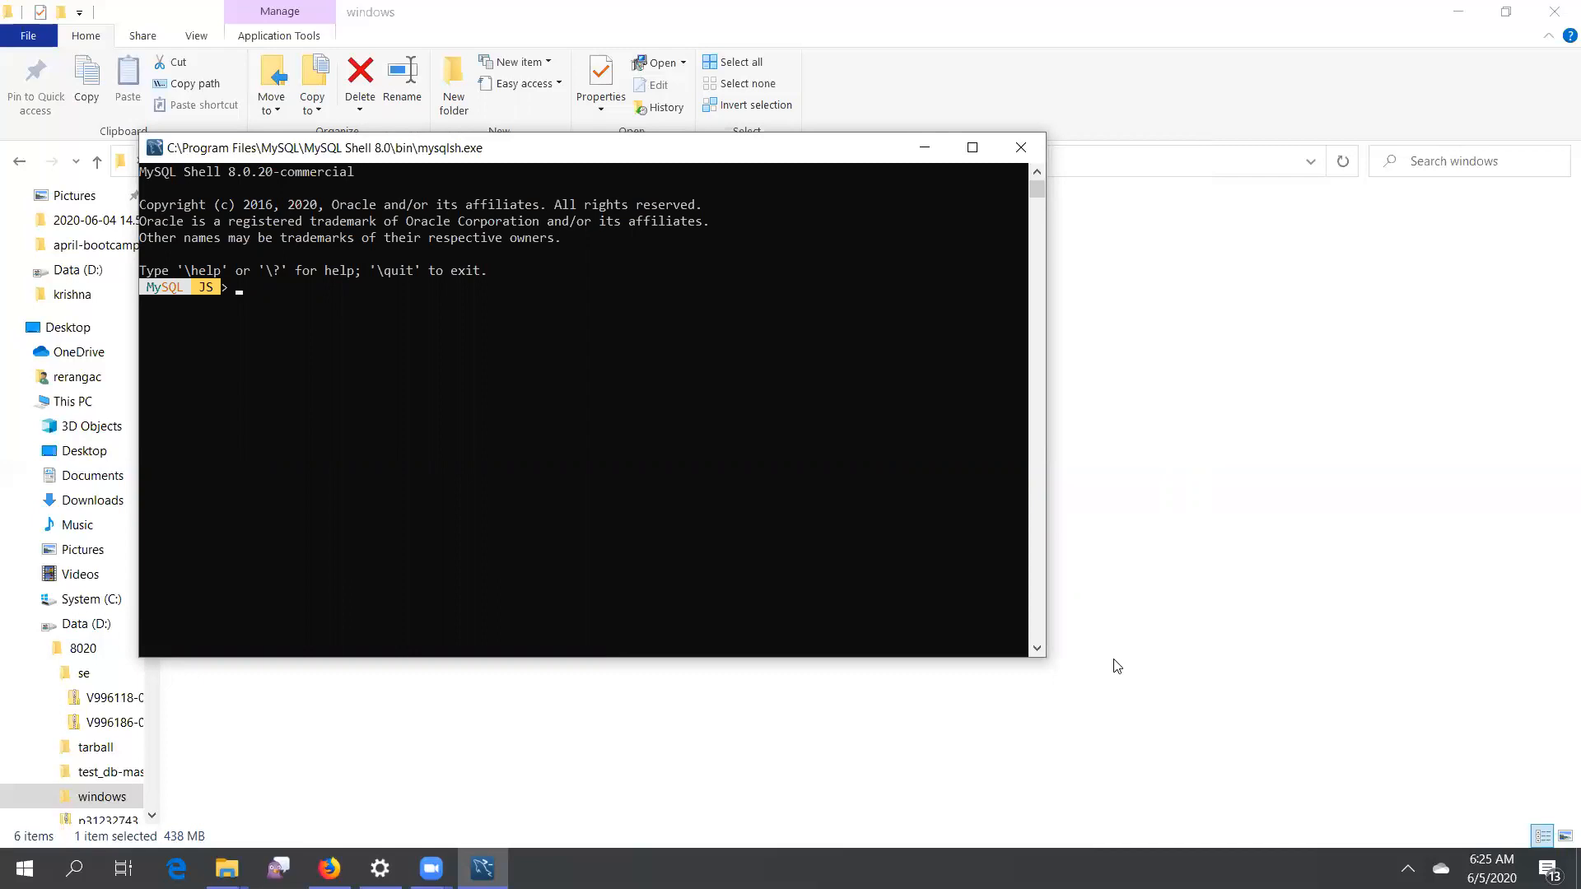
# Minimize the MySQL Shell window and switch over to MySQL Workbench
pyautogui.click(924, 148)
pyautogui.click(483, 869)
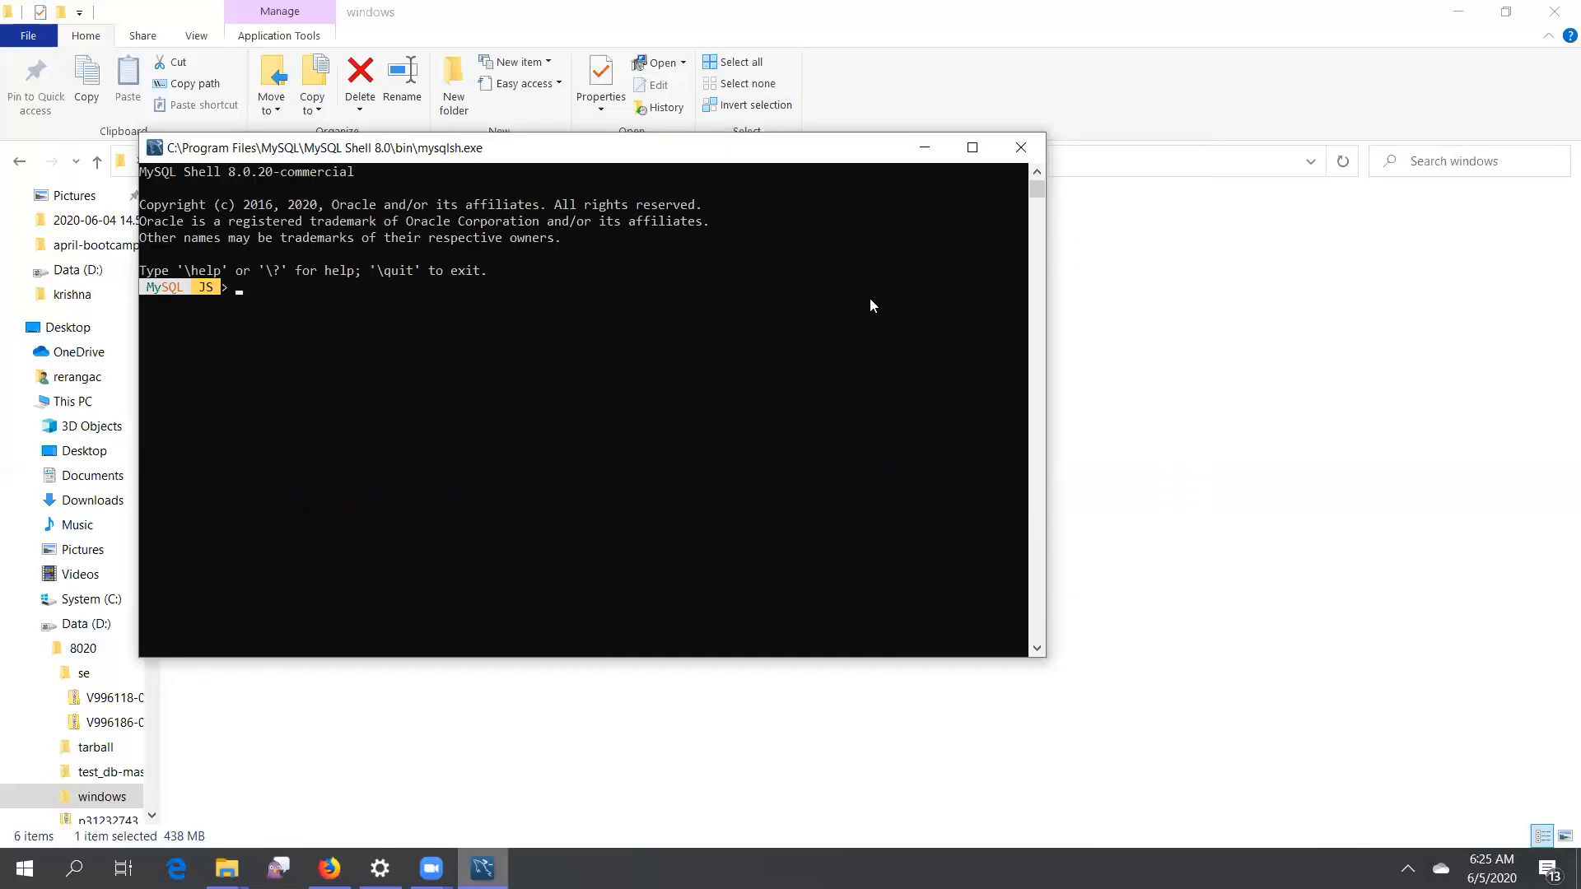
pyautogui.click(924, 148)
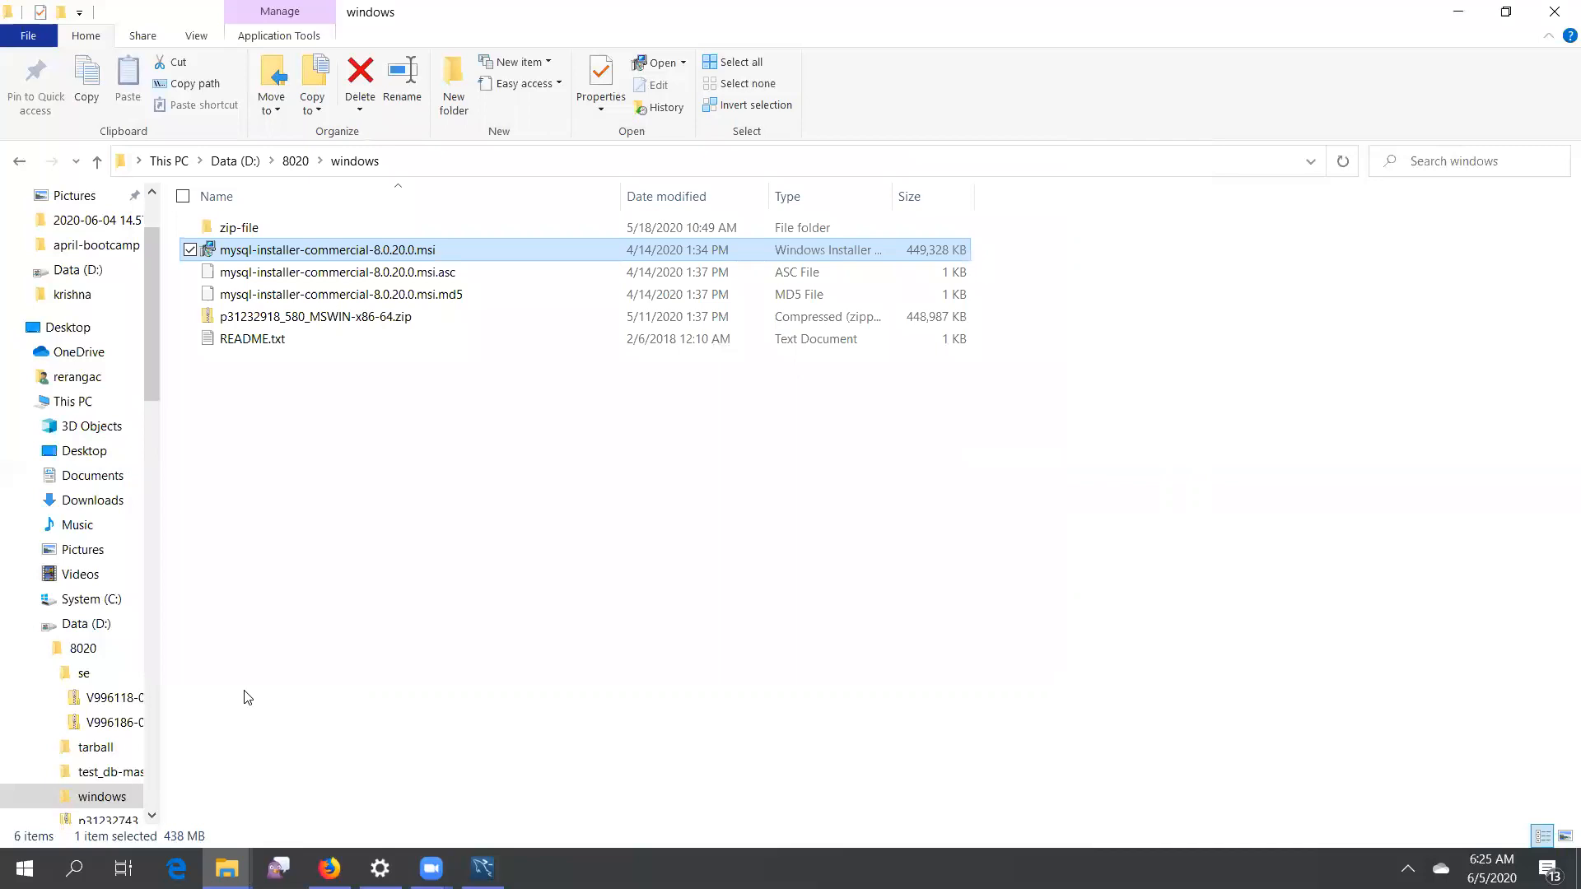
pyautogui.press('Return')
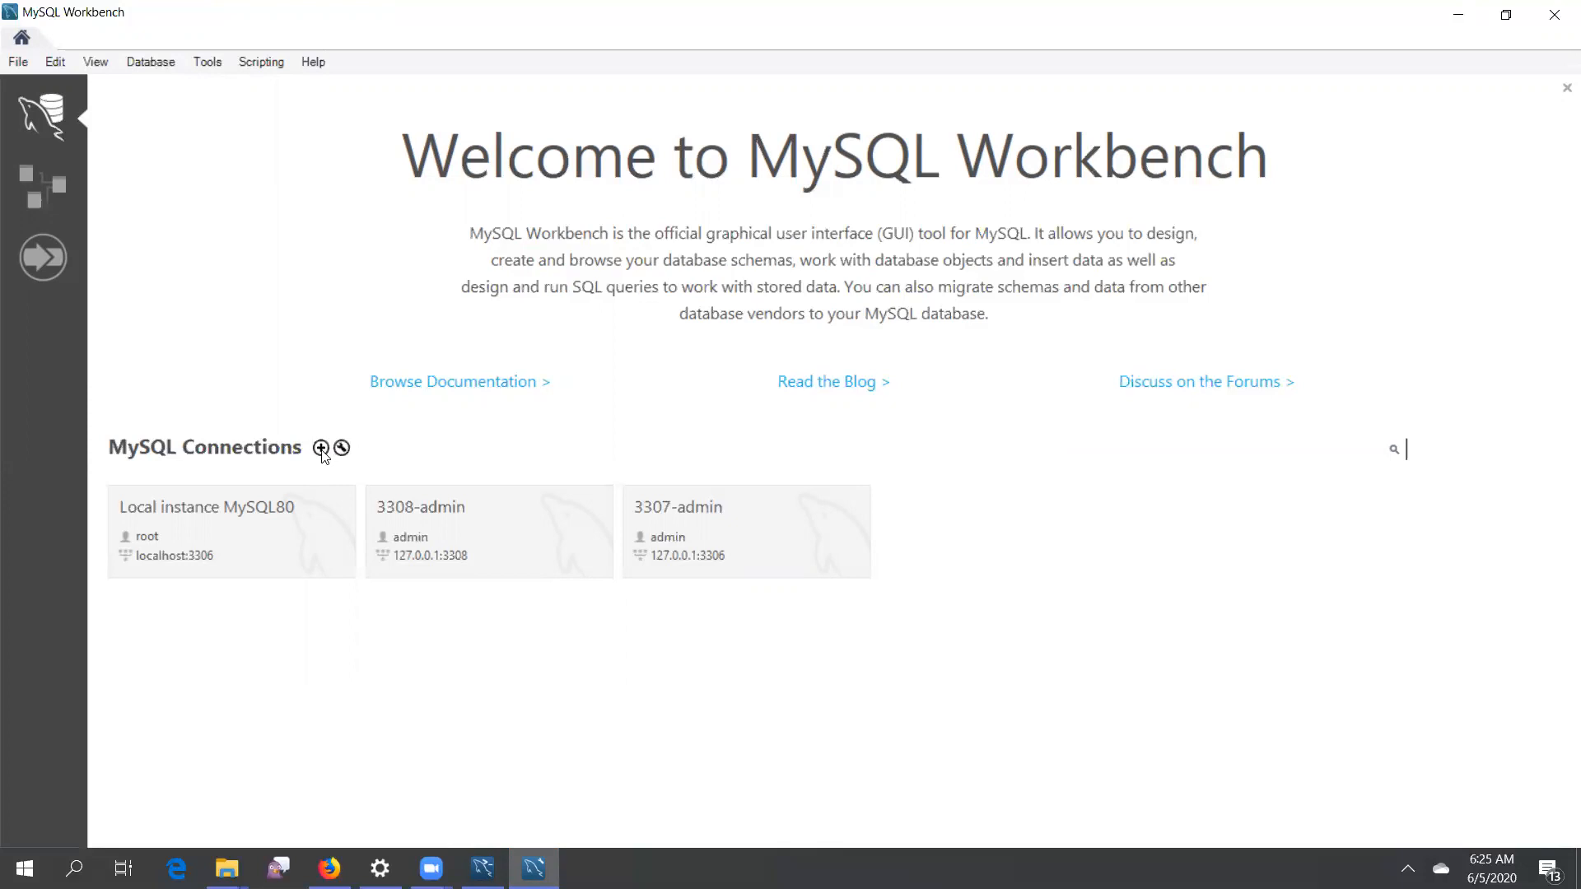
# Open the Local instance MySQL80 connection and view its Performance Dashboard
pyautogui.click(282, 537)
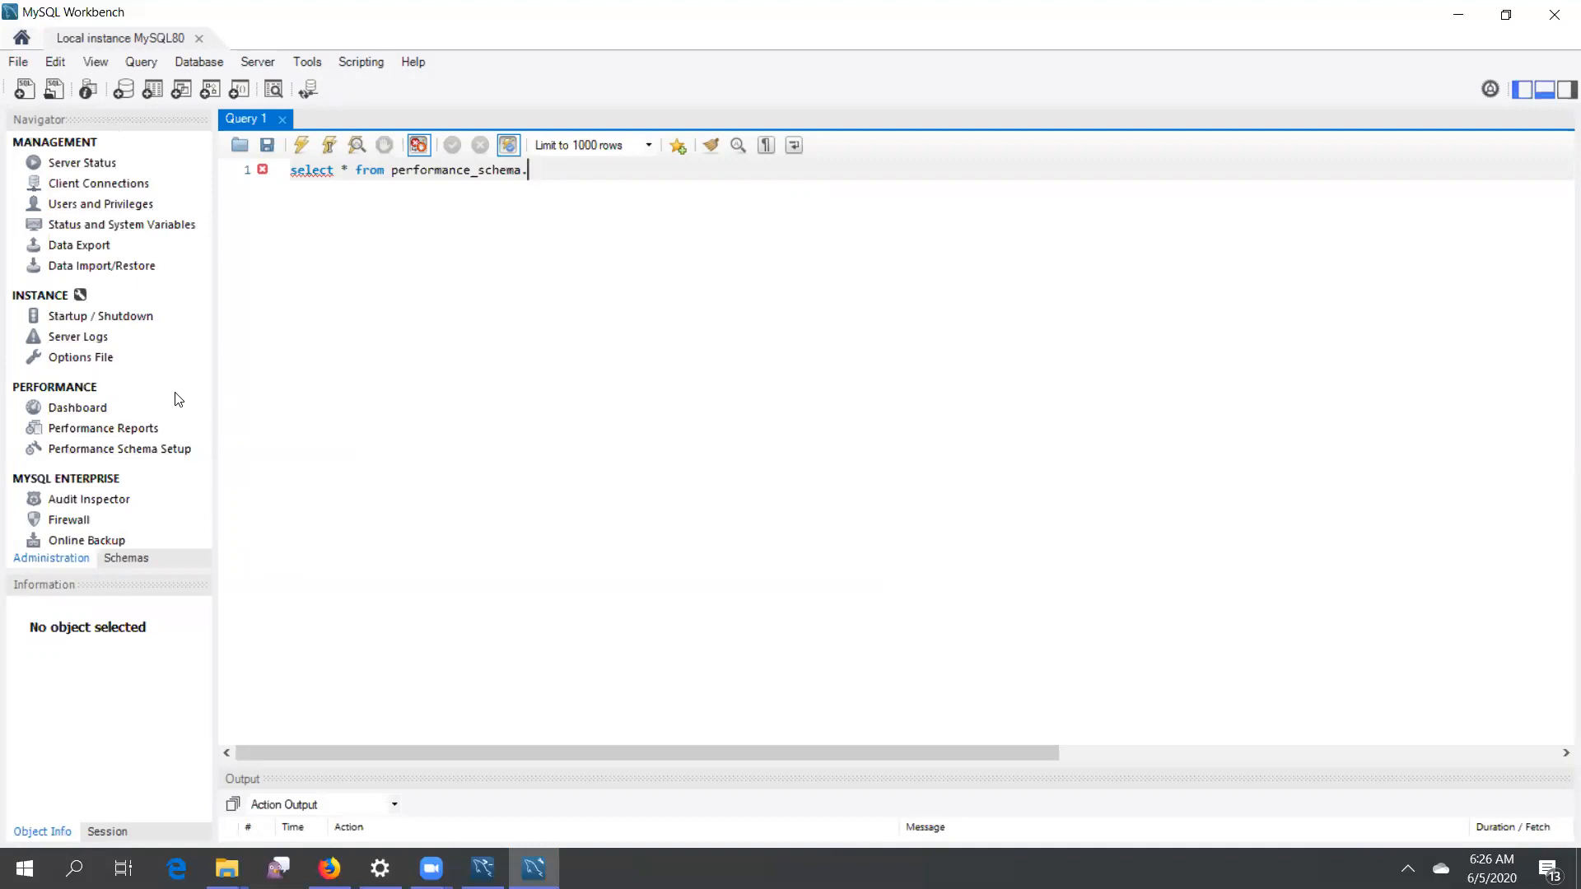
pyautogui.click(85, 410)
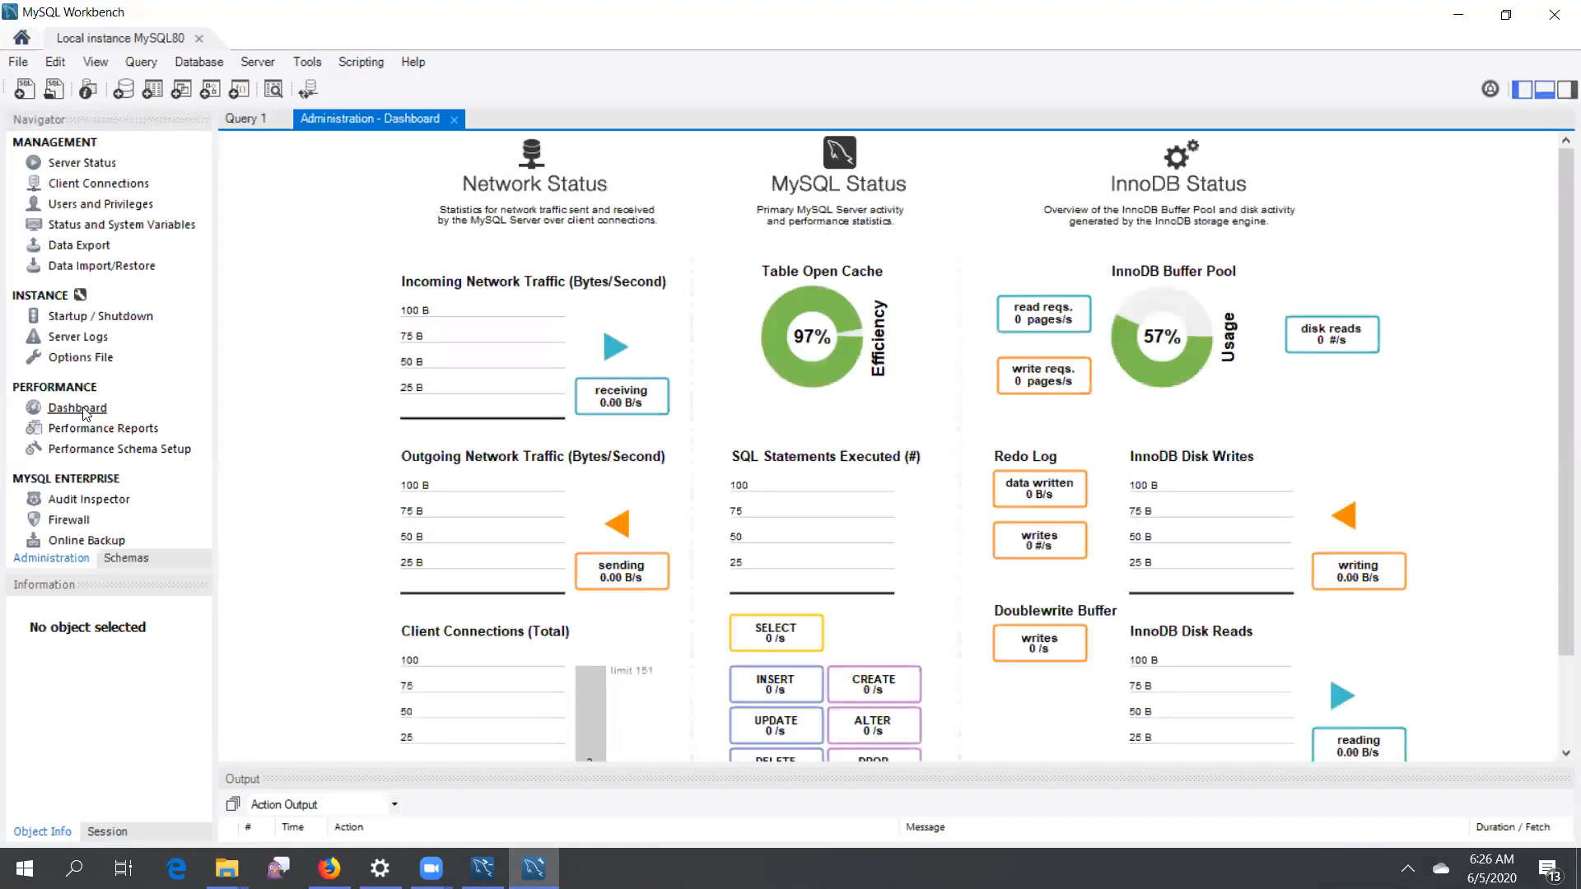